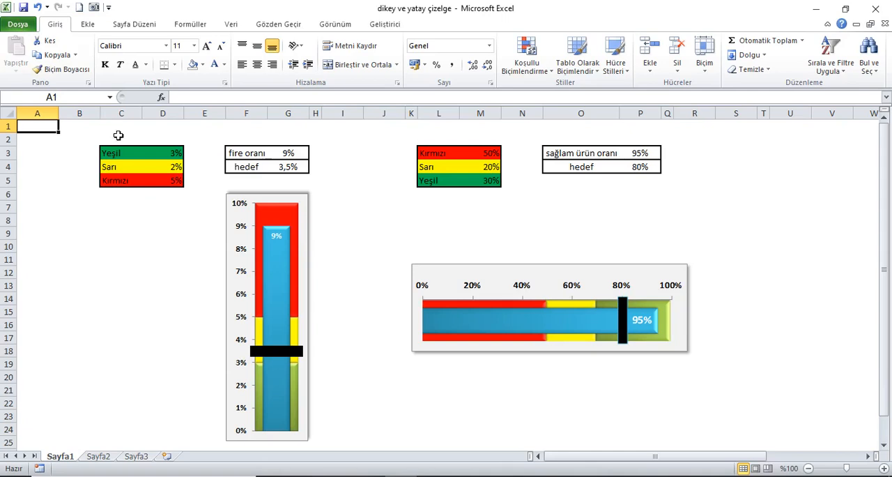
Test the vertical chart with a fire oranı of 5% and a hedef of 8%, and undo both changes
left_click(176, 154)
left_click(164, 170)
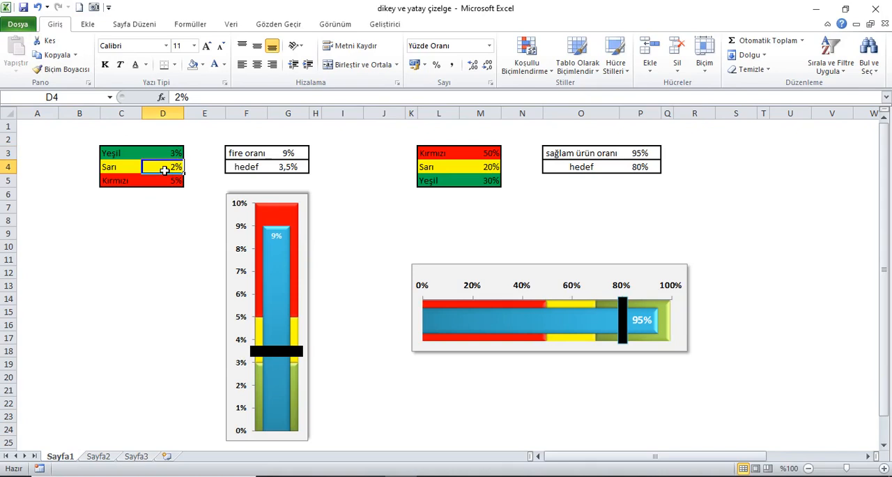
left_click(159, 185)
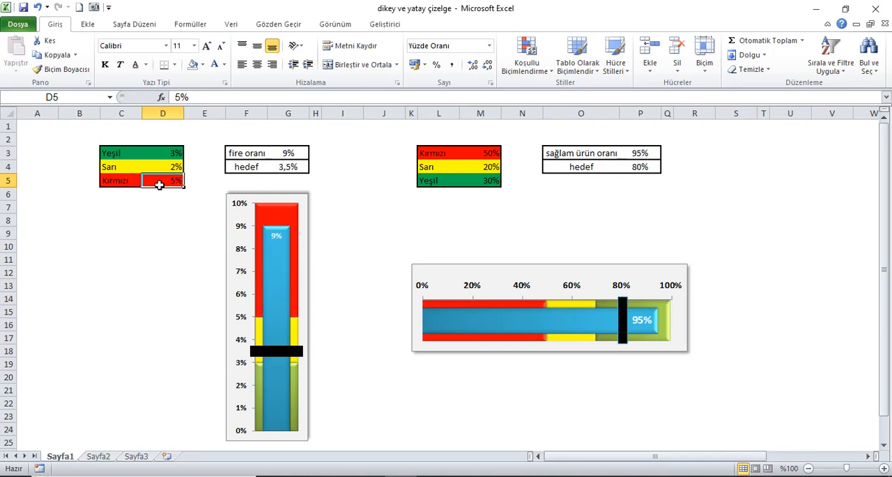
left_click(278, 169)
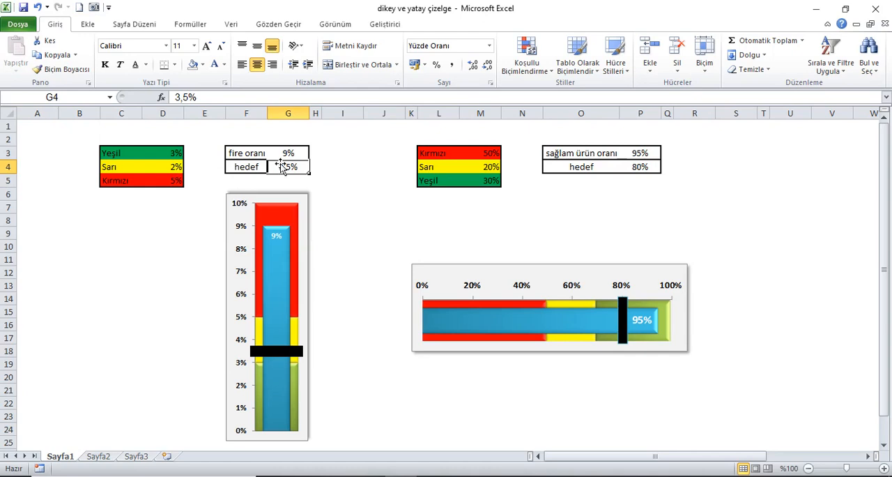
left_click(276, 155)
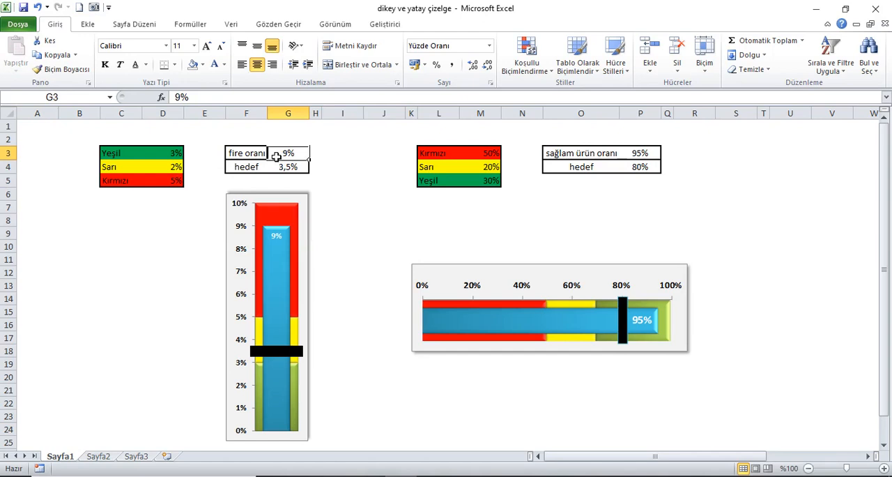
type("5")
key("Return")
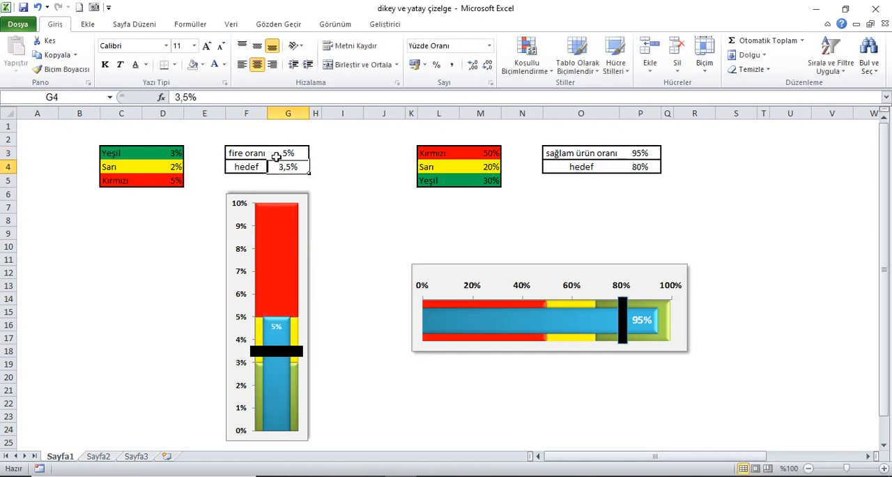
type("8")
key("Up")
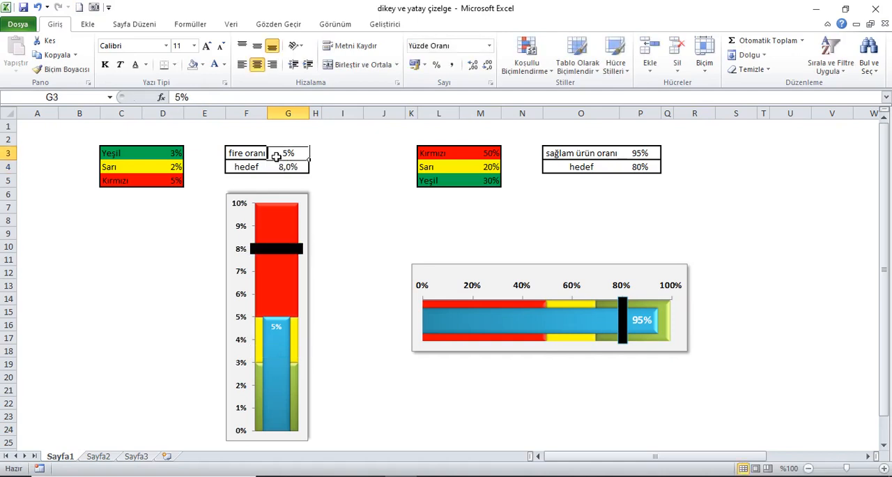
left_click(38, 7)
left_click(37, 7)
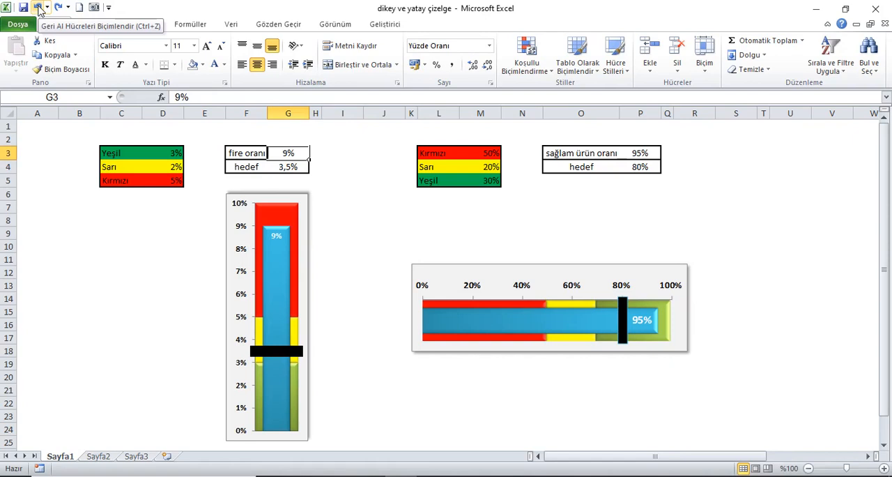
Test the horizontal chart with a sağlam ürün oranı of 75% and a hedef of 60%, and undo both changes
left_click(478, 156)
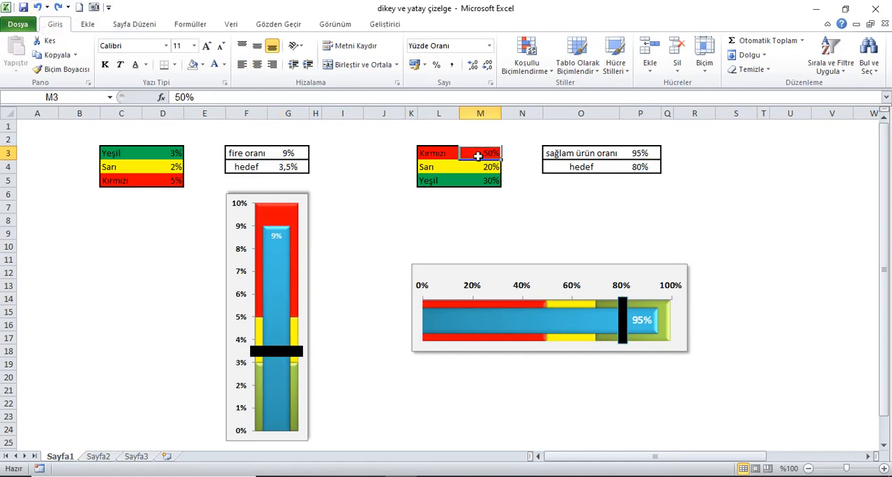
left_click(481, 169)
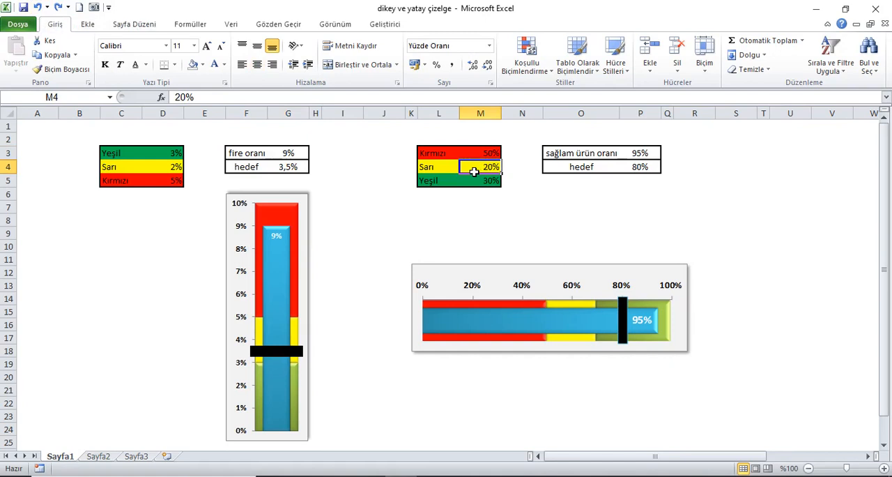
left_click(472, 184)
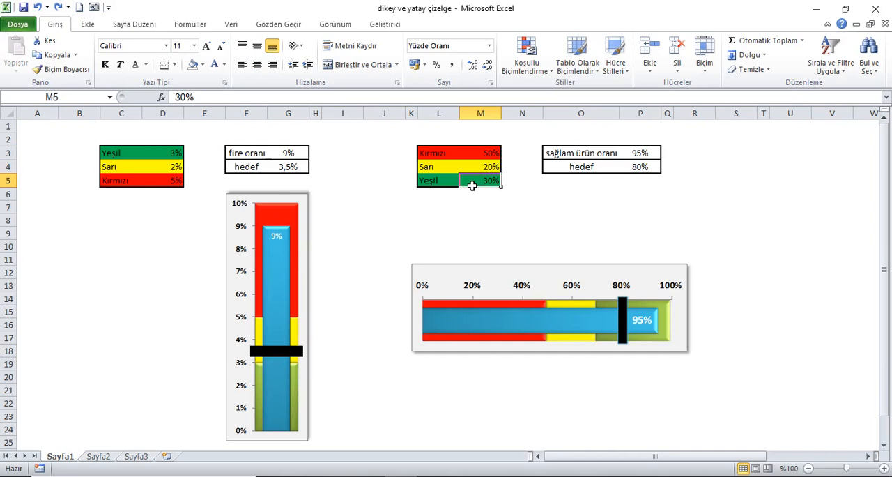
left_click(629, 172)
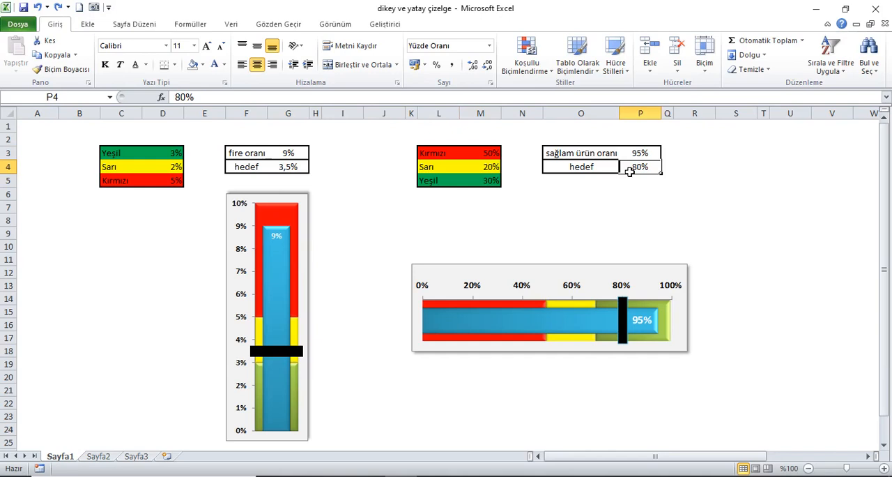
left_click(628, 158)
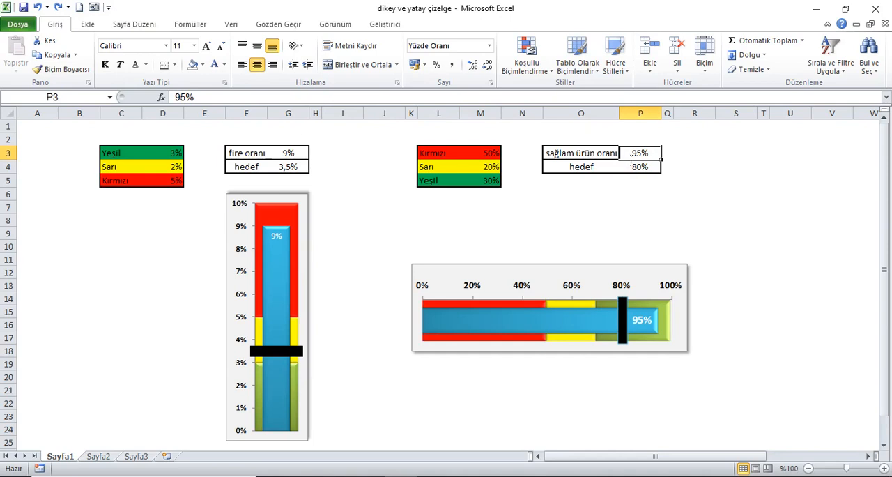
type("75")
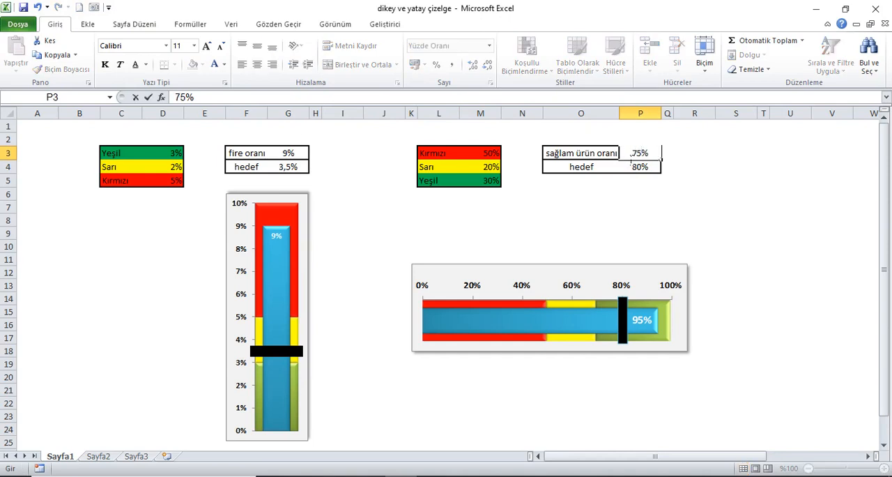
key("Return")
type("60")
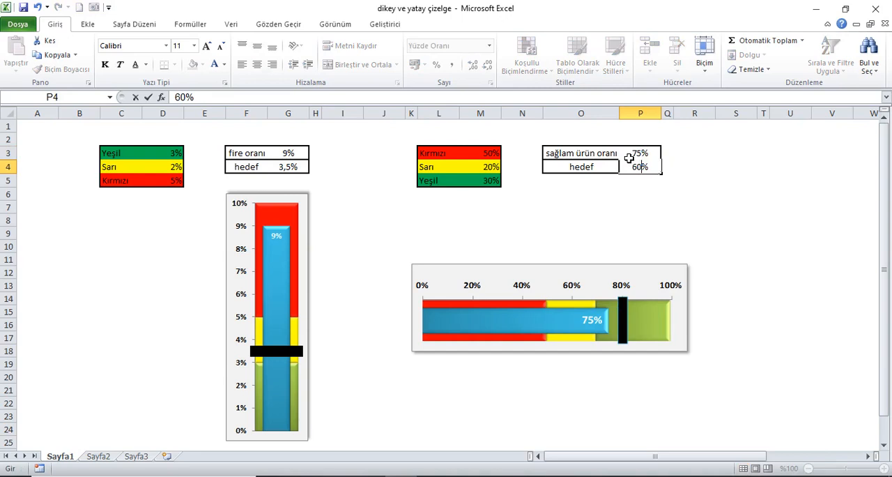
left_click(628, 158)
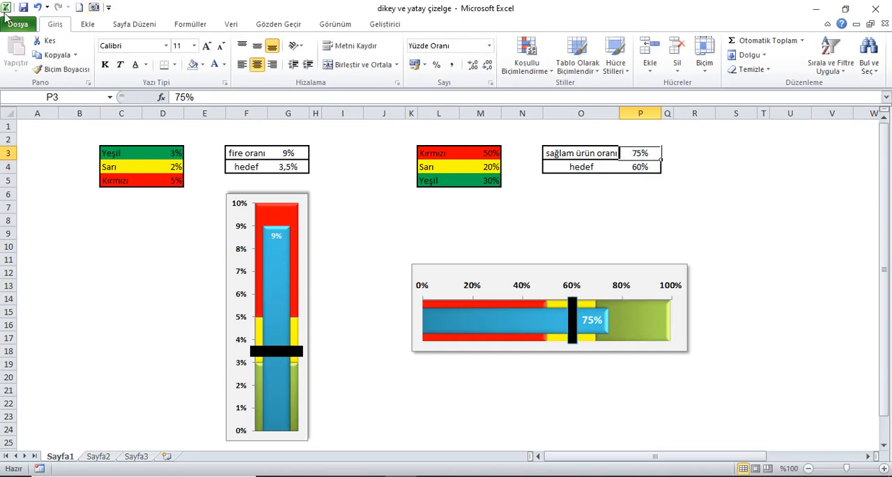
left_click(39, 8)
left_click(39, 7)
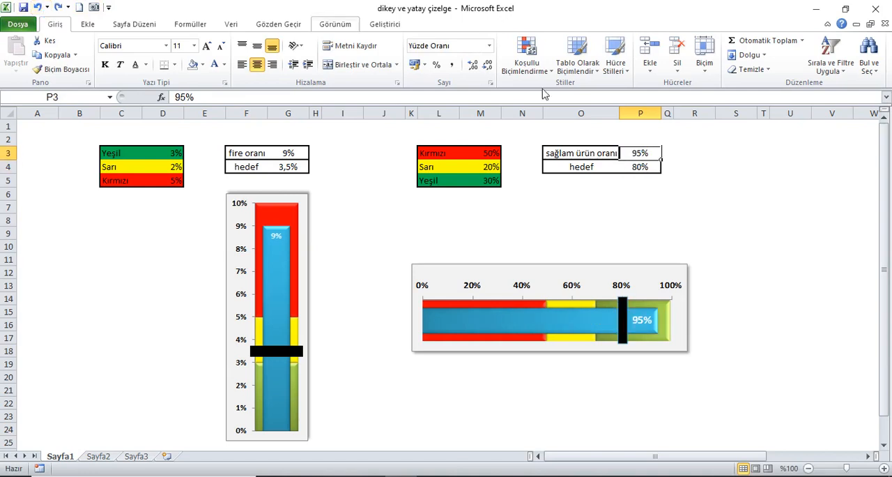
Try horizontal chart bands of 40% Kırmızı, 10% Sarı and 50% Yeşil, and undo the three changes
left_click(560, 158)
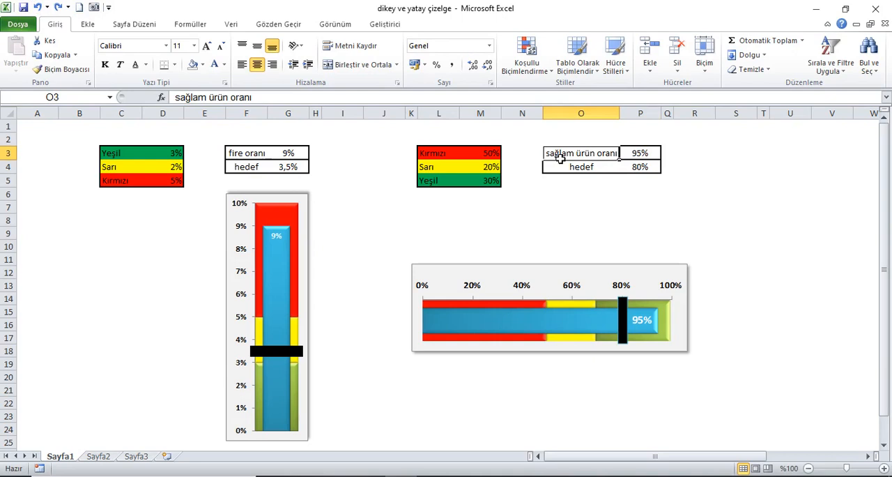
left_click(496, 155)
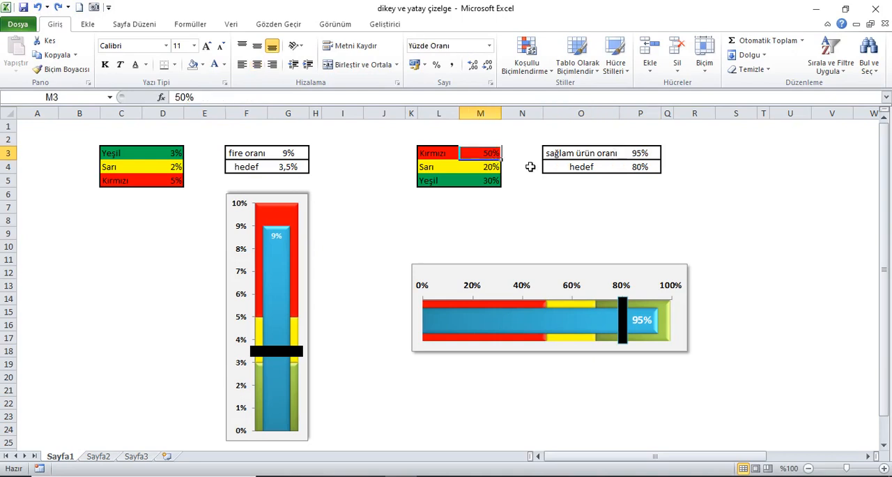
type("40")
key("Return")
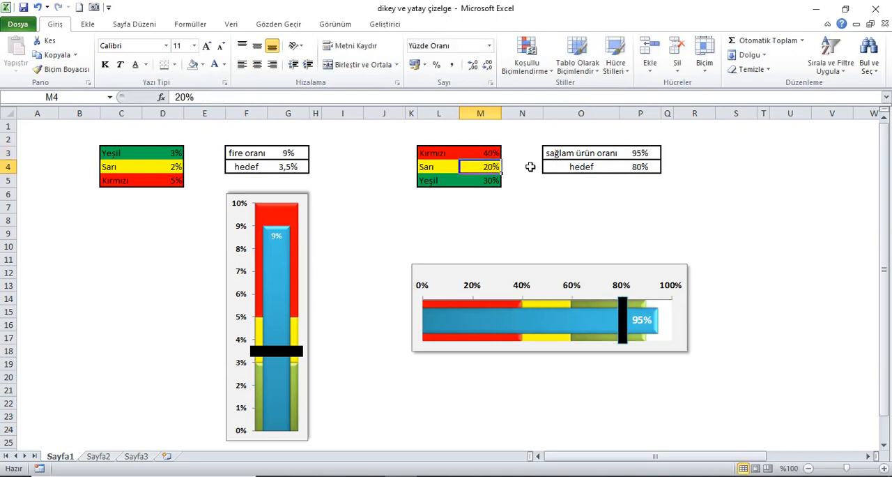
type("10")
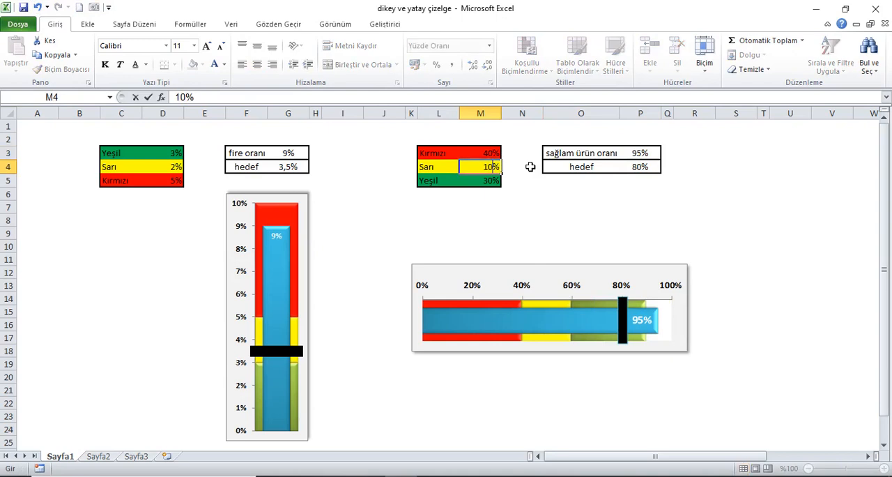
key("Return")
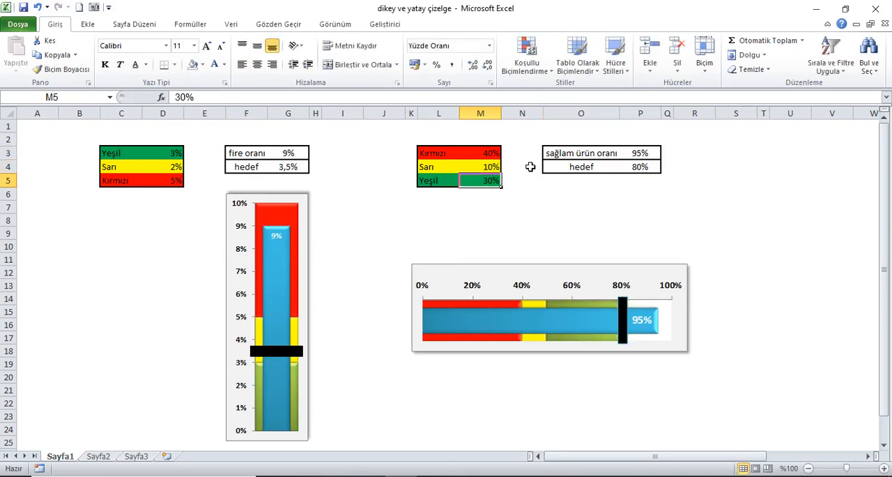
type("50")
key("Up")
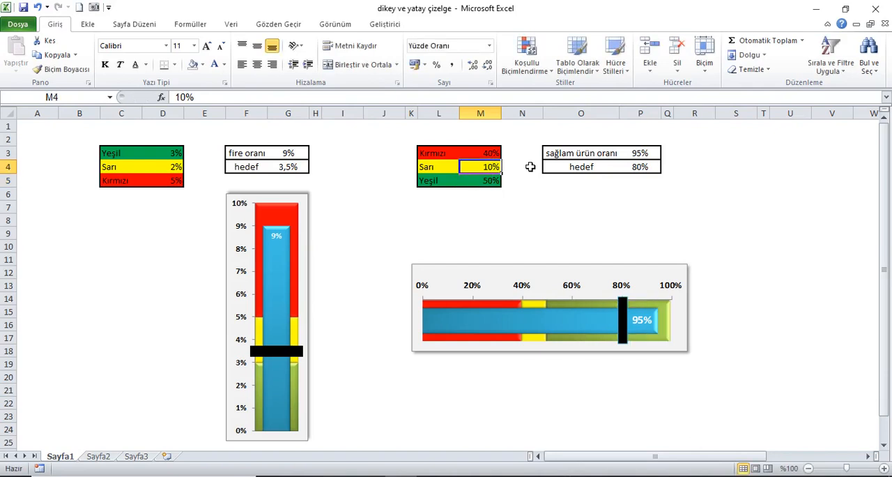
left_click(37, 7)
left_click(37, 7)
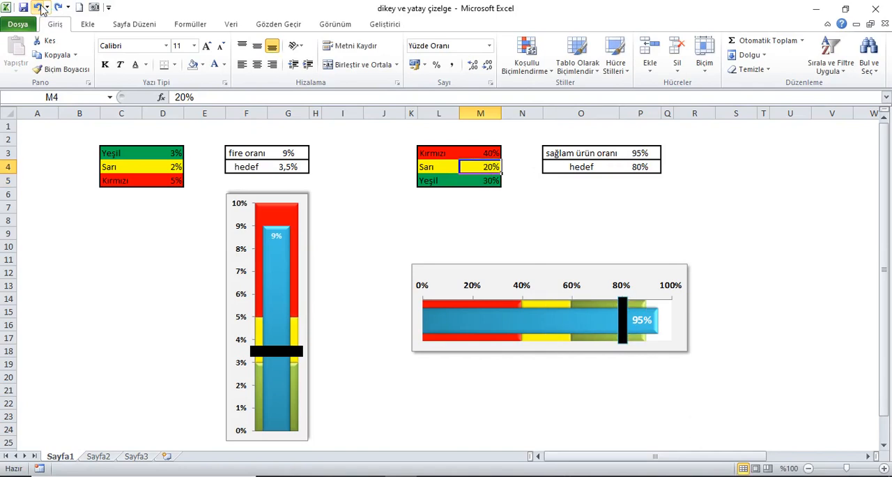
left_click(38, 7)
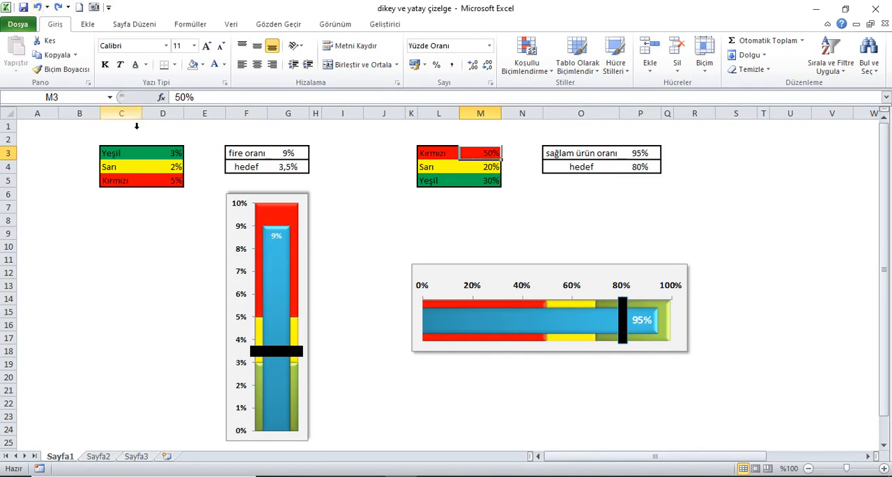
Copy the vertical chart's data range C3:G5 from Sayfa1 to cell B2 of Sayfa2 and autofit the column widths
left_click_drag(113, 158, 287, 178)
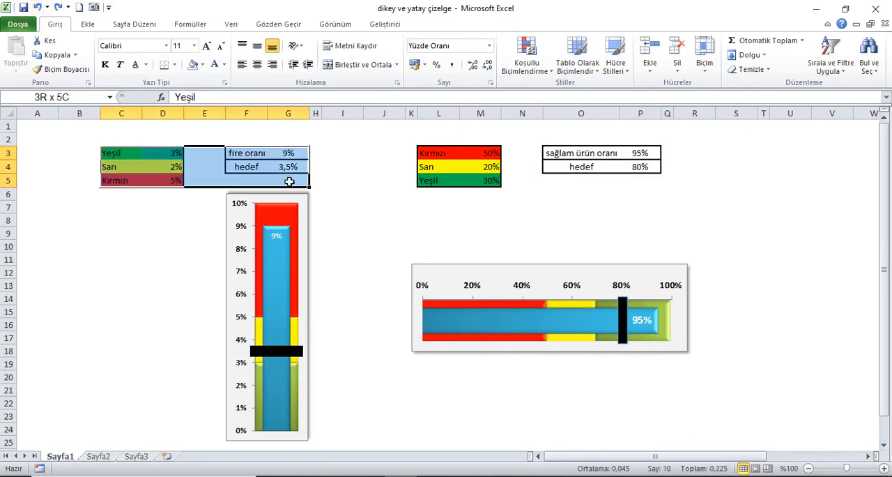
left_click(59, 55)
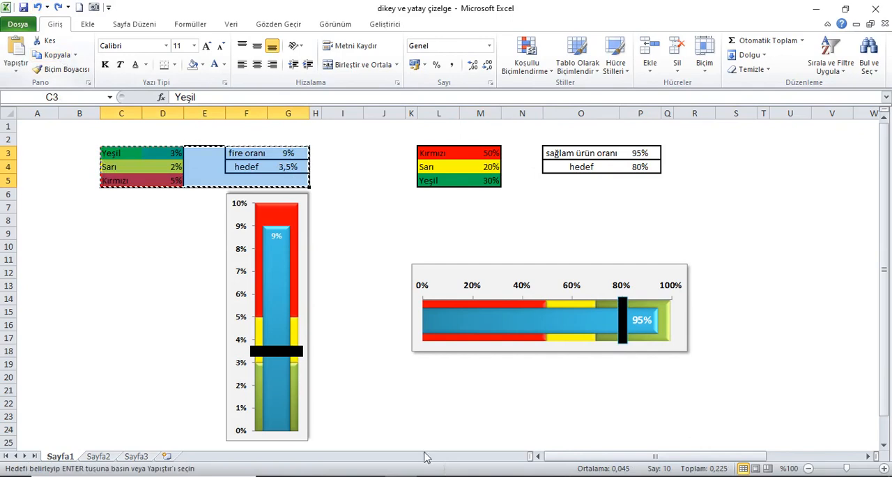
left_click(109, 459)
left_click(80, 140)
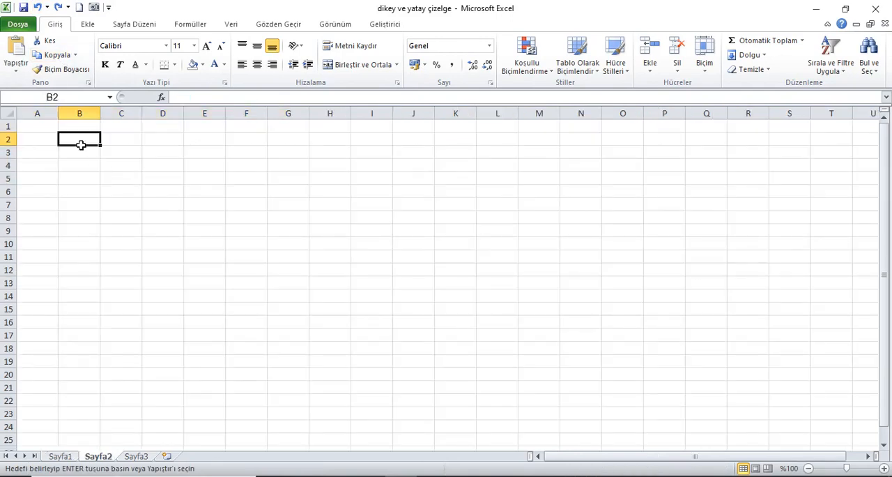
left_click(16, 47)
left_click(7, 113)
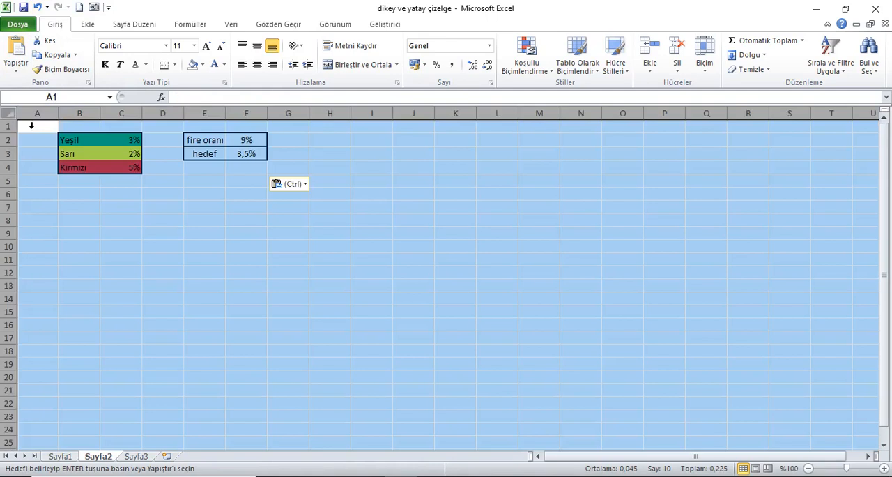
double_click(59, 114)
left_click(37, 131)
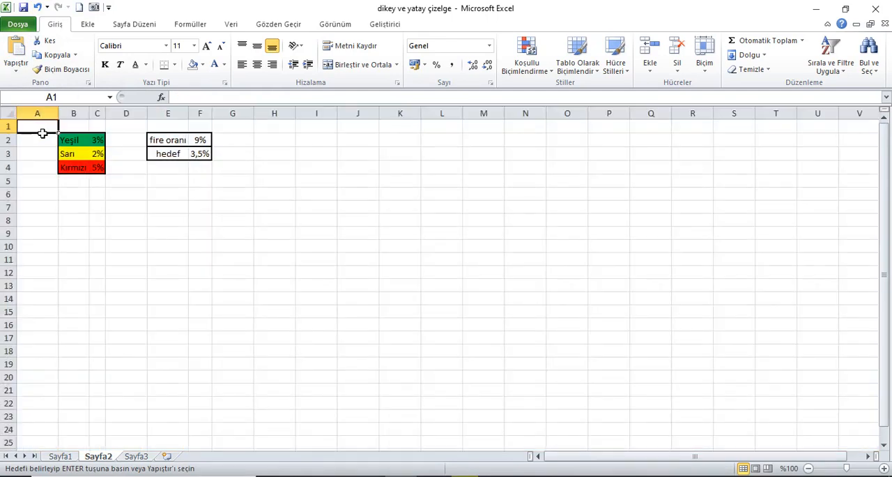
Copy the colour labels and the fire oranı and hedef labels as unformatted values into I1:I5
left_click_drag(69, 143, 70, 167)
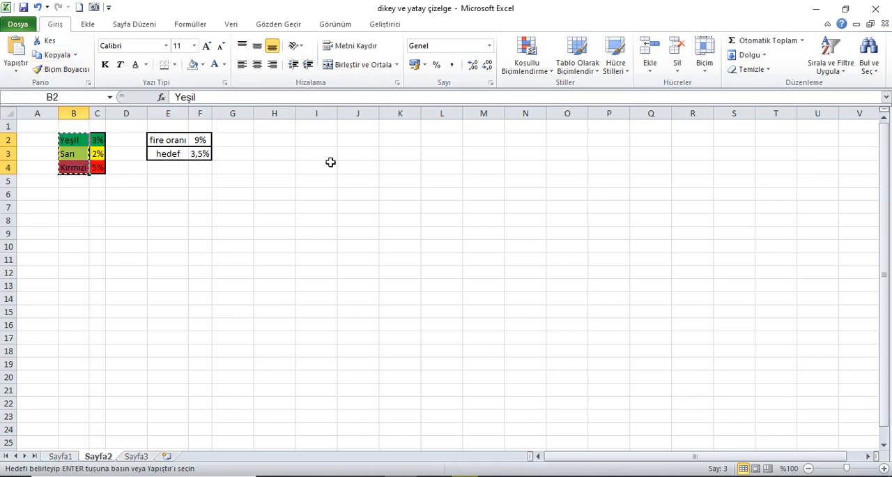
left_click(319, 129)
right_click(318, 130)
left_click(374, 185)
left_click_drag(176, 142, 176, 154)
left_click(57, 55)
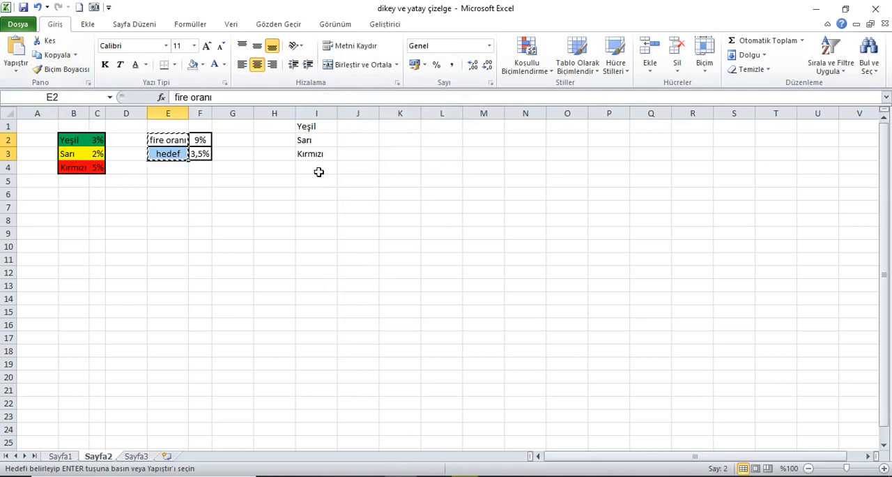
right_click(318, 171)
left_click(363, 217)
Link J1 to the Yeşil percentage with =C2 and fill the formula down to J3
left_click(361, 128)
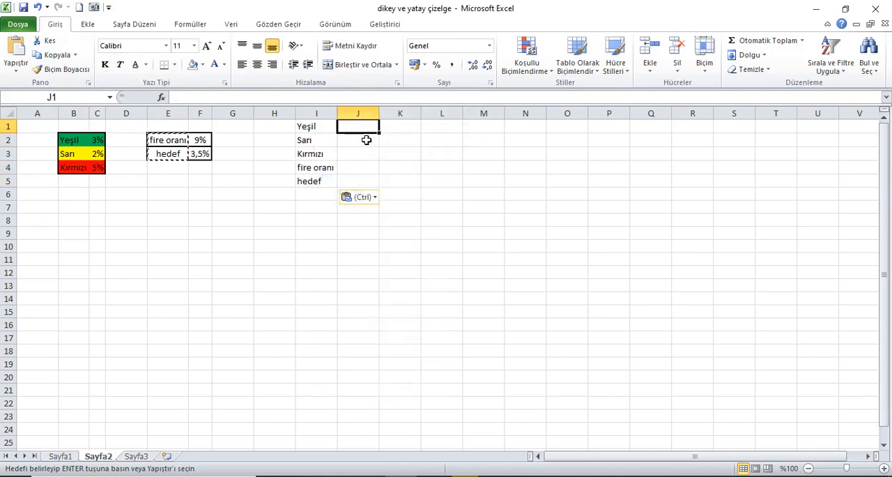
type("=")
left_click(104, 142)
key("Return")
left_click_drag(352, 131, 350, 151)
key("ctrl+d")
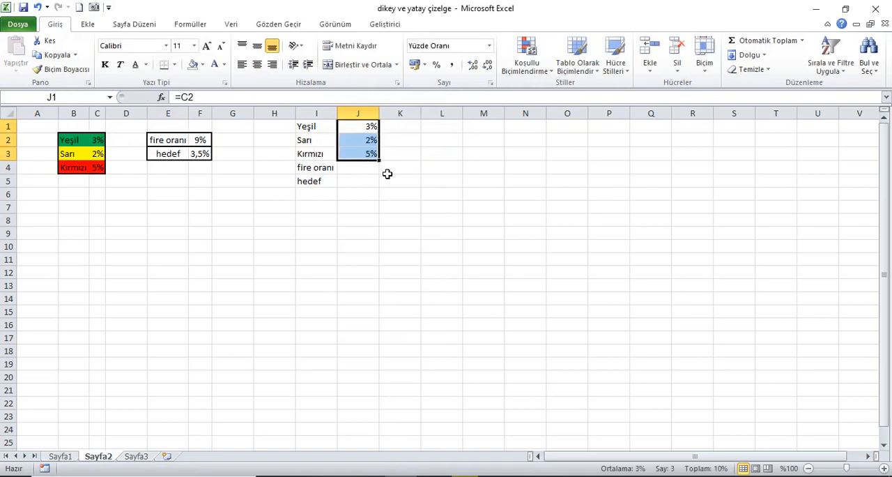
Link J4 and J5 to the fire oranı and hedef values in F2:F3, showing hedef with one decimal place
left_click(365, 173)
type("=")
left_click(204, 141)
key("Return")
key("ctrl+d")
left_click(472, 64)
Autofit the helper table's columns I and J and give the text in I1:J5 a white font
left_click(324, 116)
left_click_drag(324, 121, 349, 179)
double_click(339, 115)
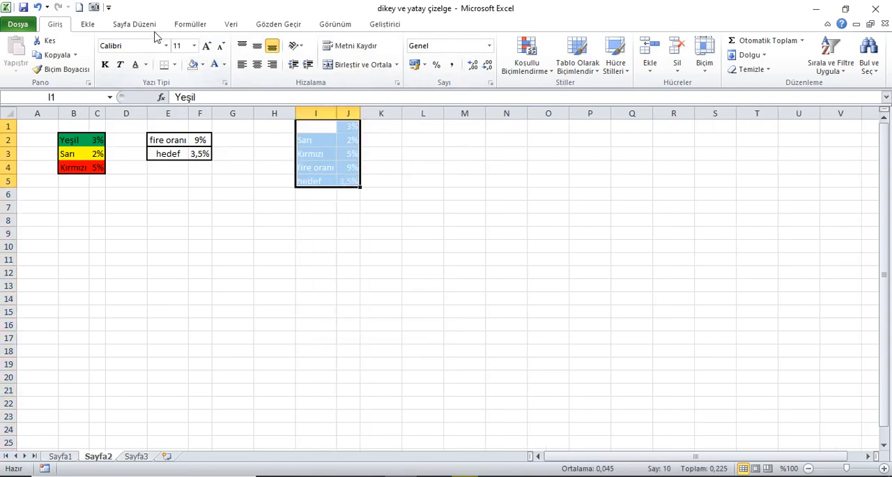
Insert a 2-D stacked column chart from I1:J5 and place it in the empty cells beside the helper table, around L4:S18
left_click(87, 24)
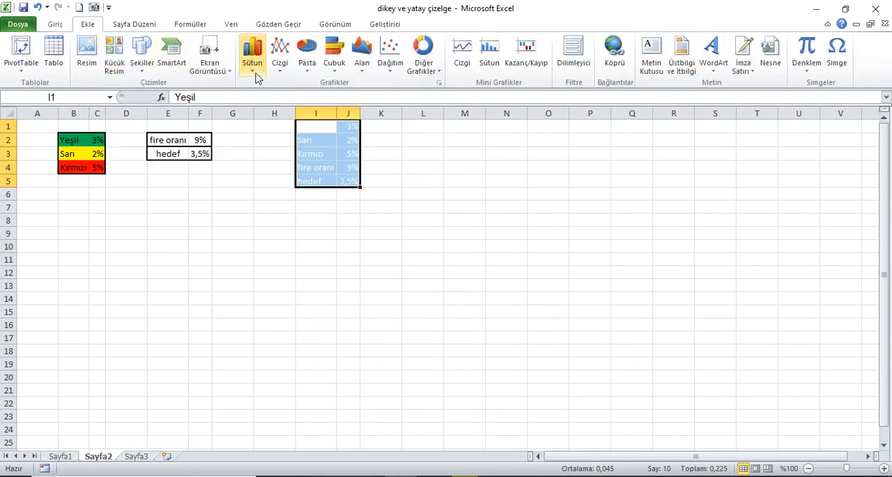
left_click(253, 62)
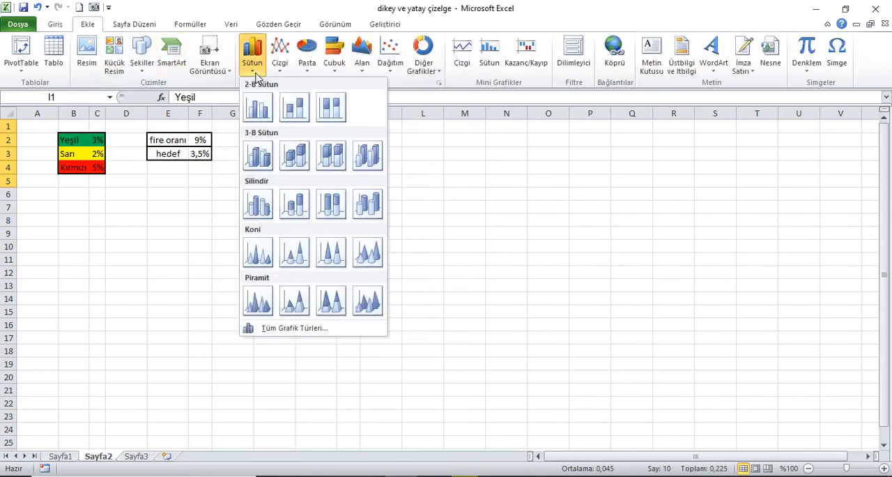
left_click(294, 111)
left_click_drag(492, 201, 605, 175)
Switch the rows and columns of the chart's data source so each helper-table row becomes its own stacked series
right_click(651, 230)
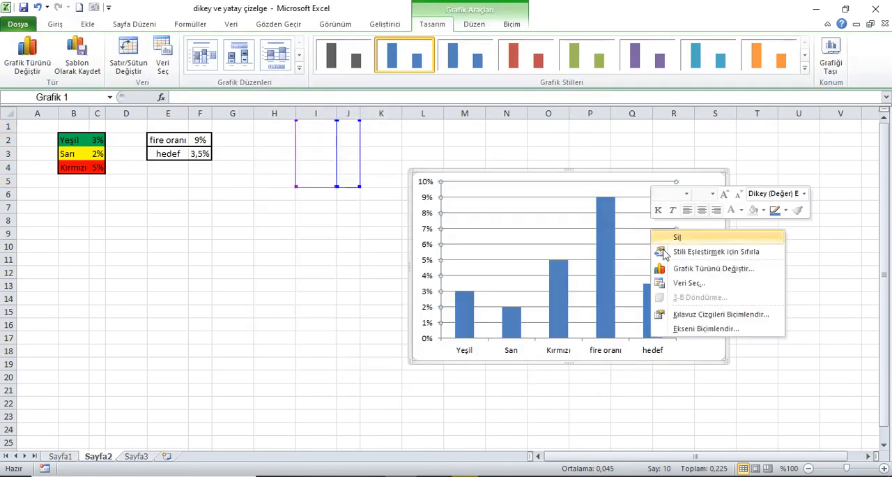
left_click(686, 282)
left_click(496, 292)
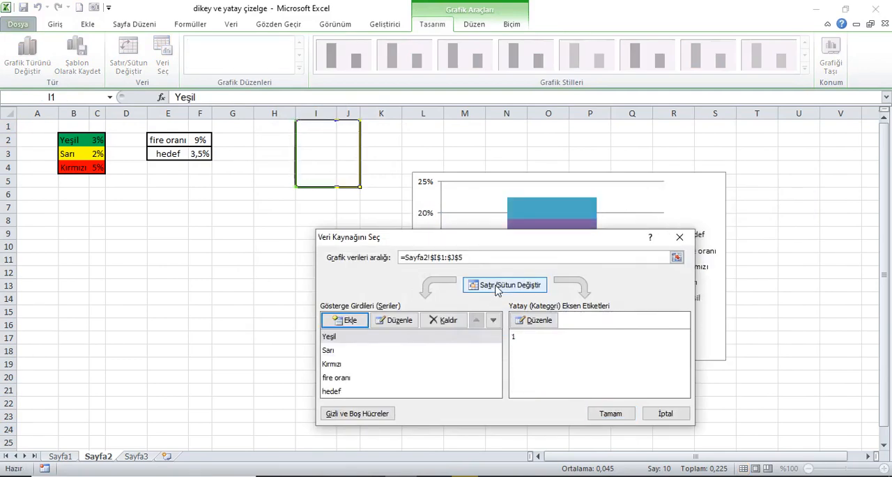
left_click(625, 417)
Delete the chart's legend, horizontal axis and gridlines, and narrow the chart to about 4.95 cm wide
left_click(699, 251)
key("Delete")
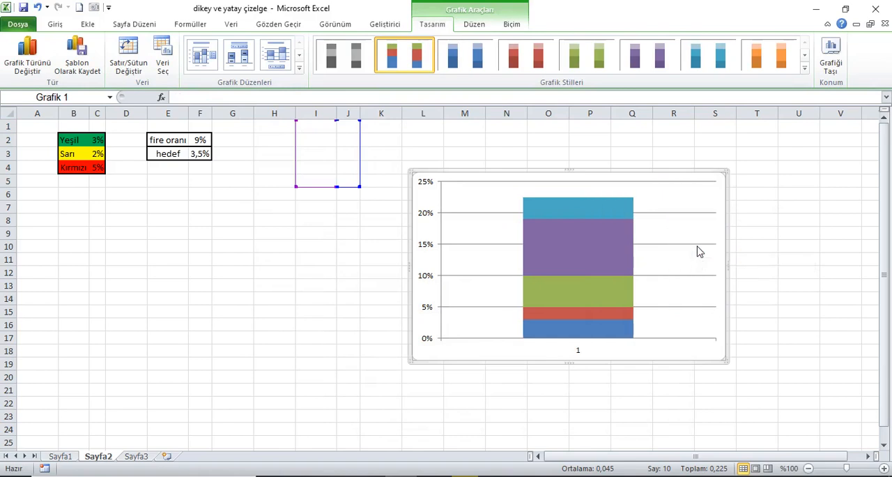
left_click(590, 357)
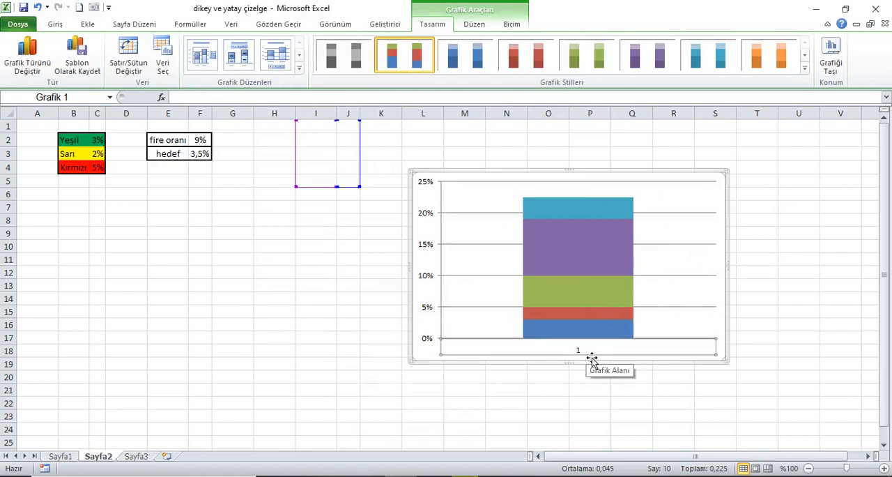
key("Delete")
left_click(684, 283)
key("Delete")
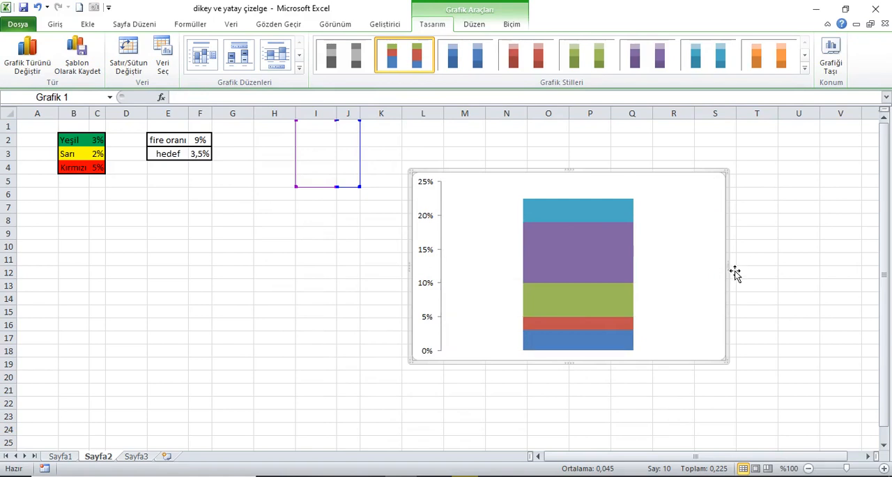
left_click_drag(730, 272, 540, 273)
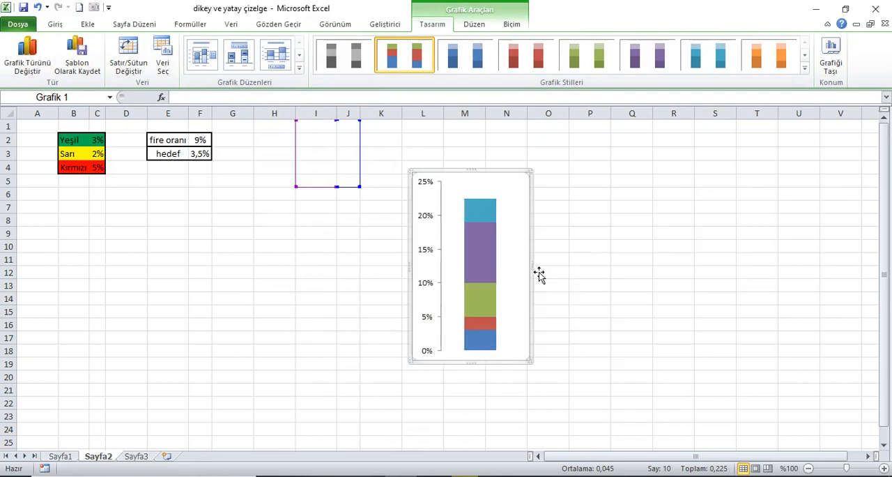
left_click_drag(538, 275, 542, 276)
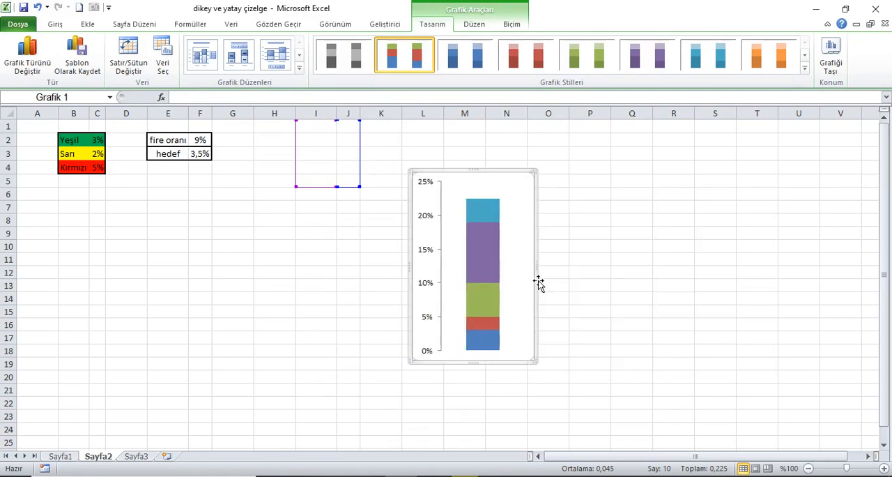
Give the Yeşil series at the base of the column the glossy red shape style with a standard red fill
left_click(483, 339)
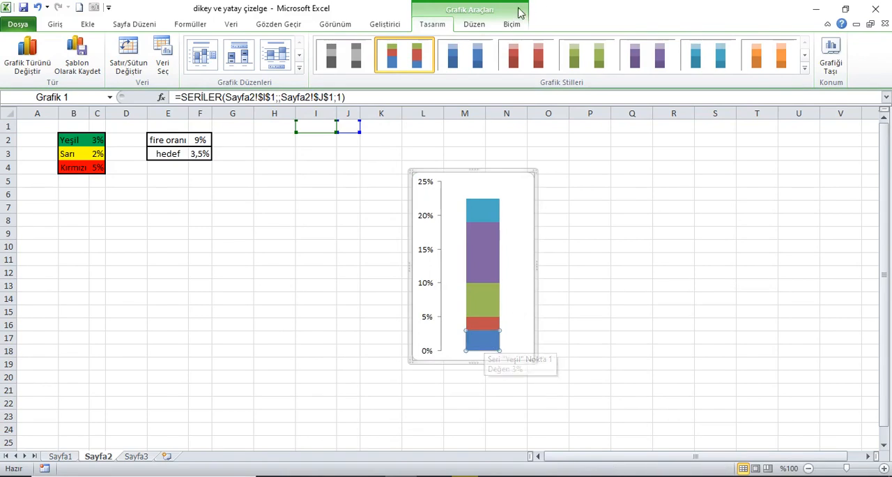
left_click(512, 23)
left_click(374, 70)
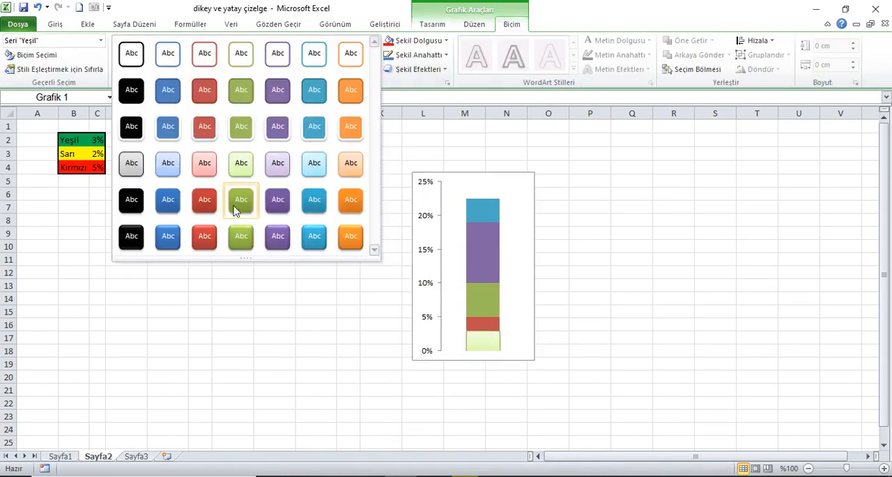
left_click(206, 237)
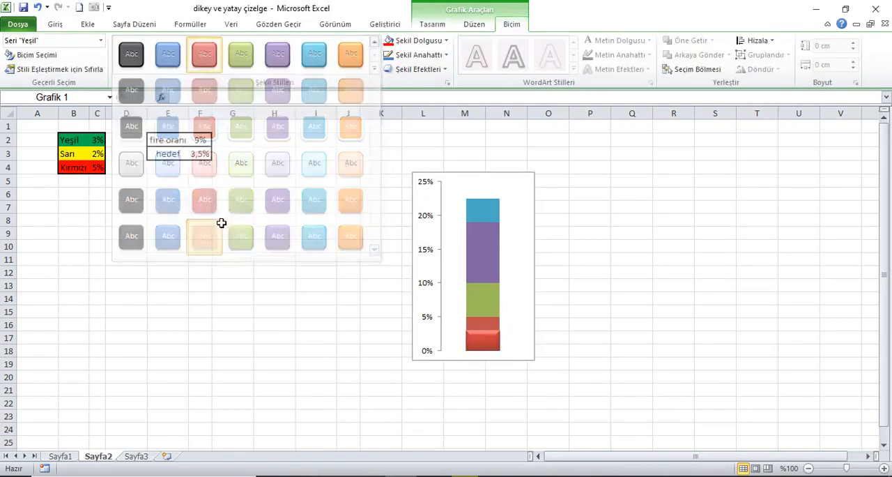
left_click(446, 41)
left_click(404, 153)
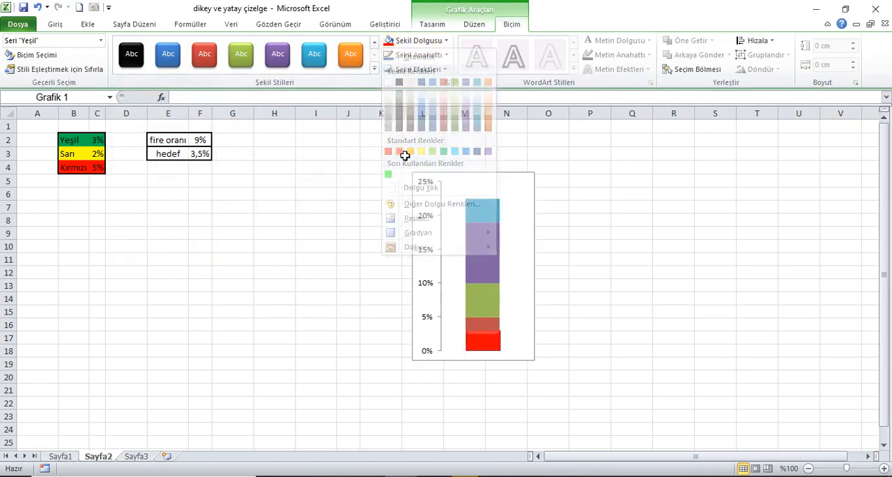
Give the Sarı series the glossy orange shape style and a standard yellow fill
left_click(478, 322)
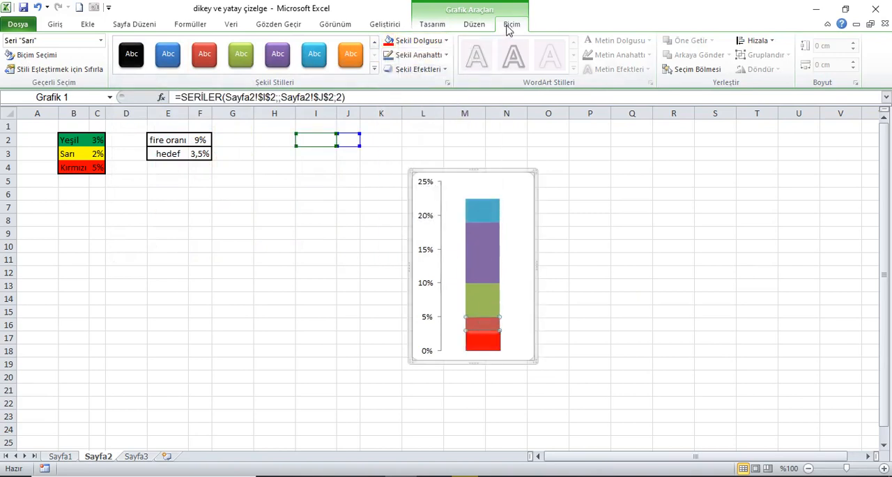
left_click(375, 68)
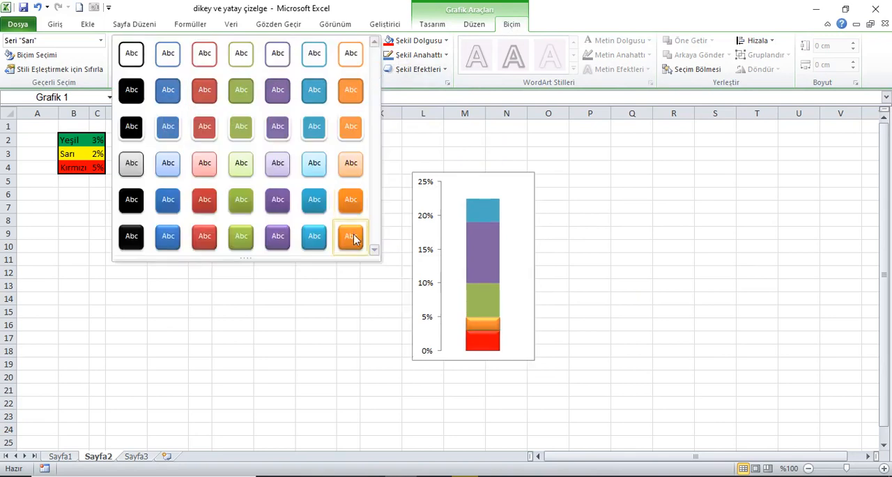
left_click(351, 236)
left_click(418, 41)
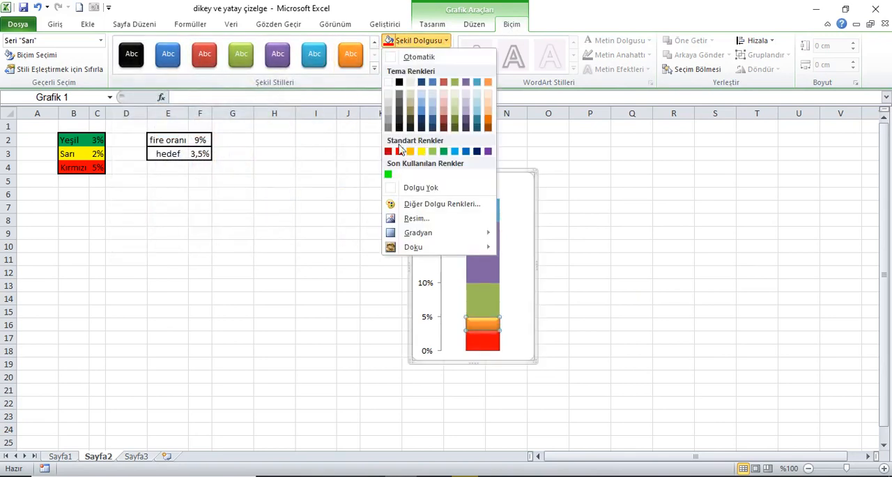
left_click(421, 151)
Apply the glossy green shape style to the Kırmızı series
left_click(479, 297)
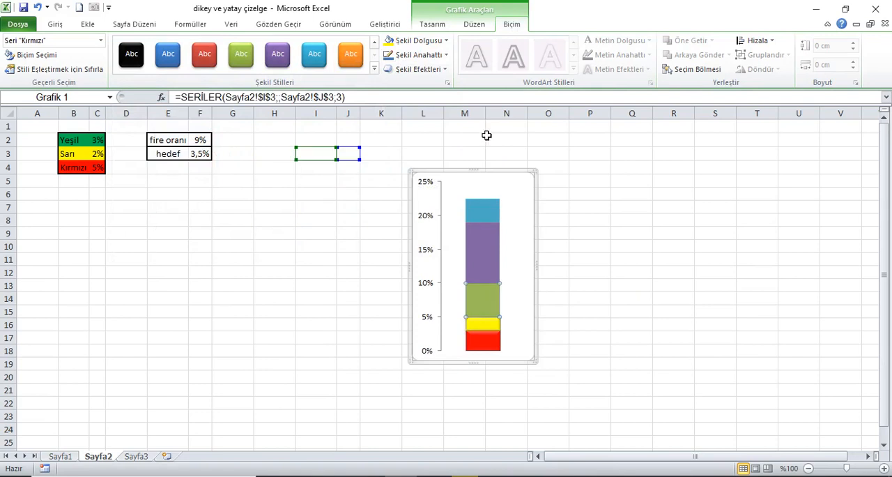
left_click(373, 69)
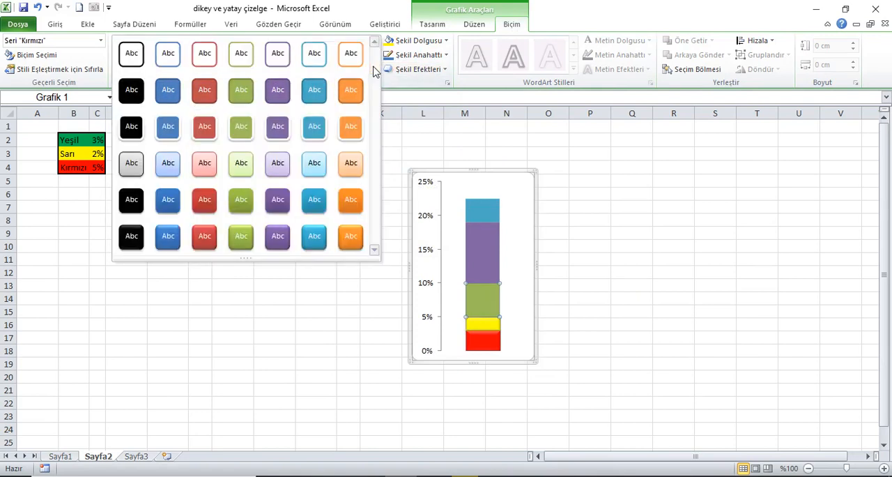
left_click(244, 242)
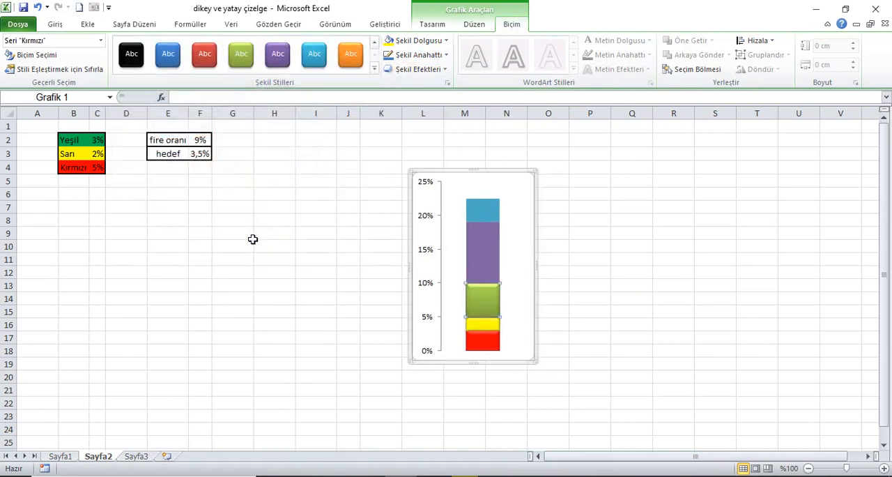
Change the chart type of the hedef series to a line with markers
left_click(489, 216)
right_click(489, 216)
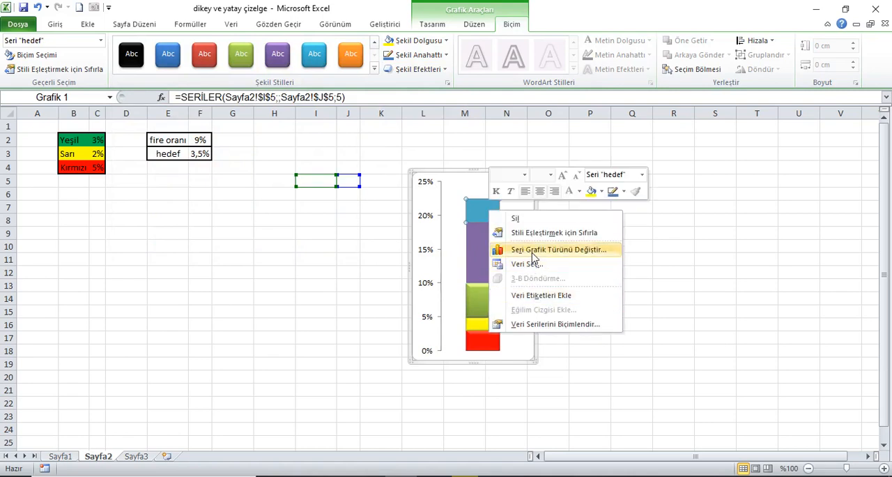
left_click(532, 255)
left_click_drag(323, 126, 789, 106)
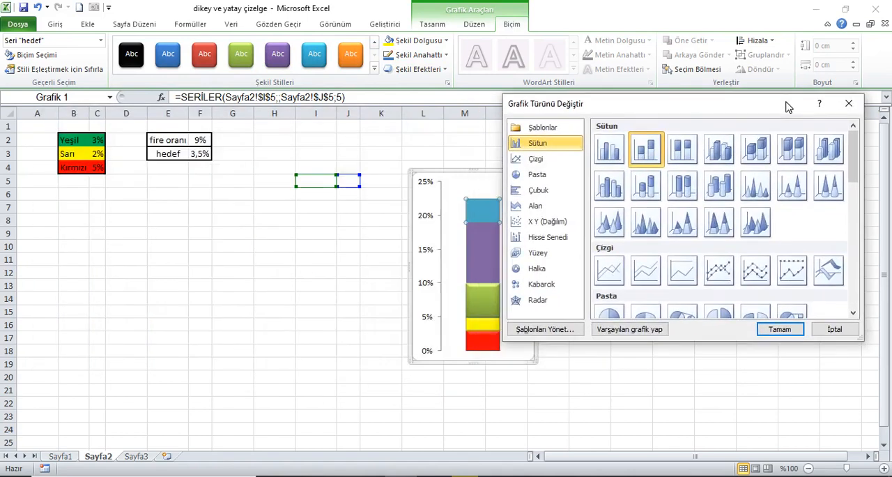
left_click(720, 273)
left_click(781, 331)
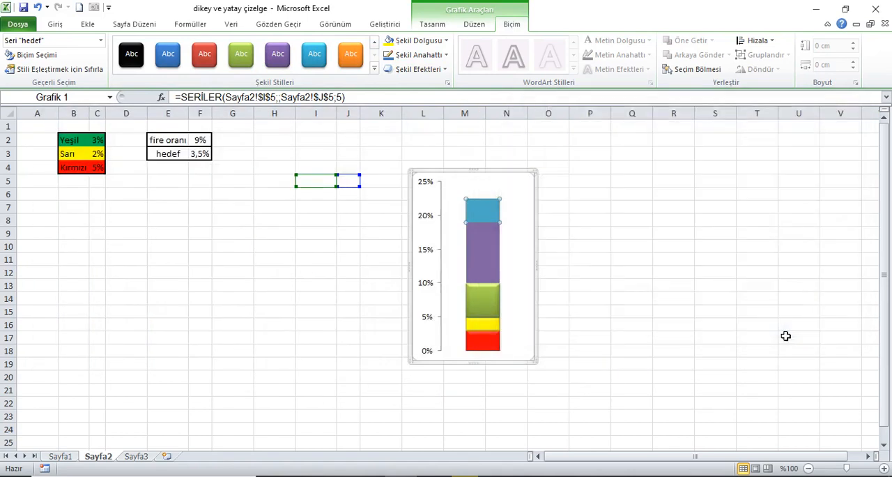
Set the hedef series to a built-in long-dash marker and enlarge it until it extends slightly beyond the column's width
right_click(482, 319)
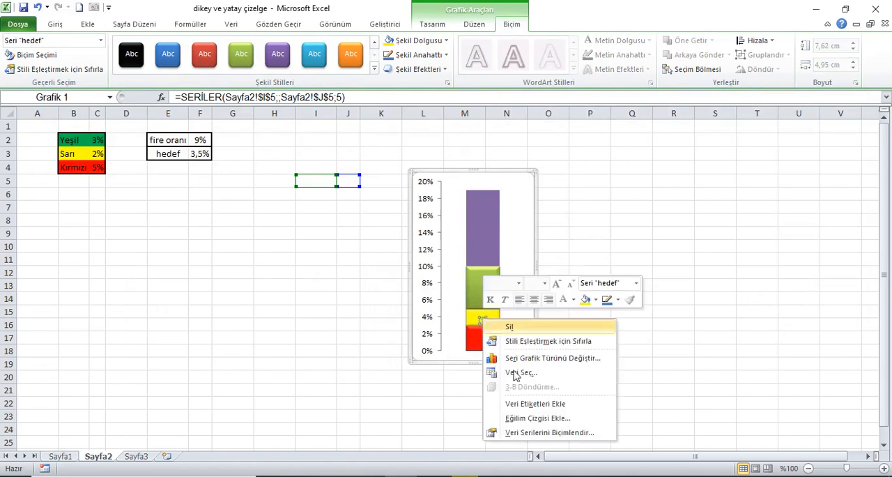
left_click(547, 432)
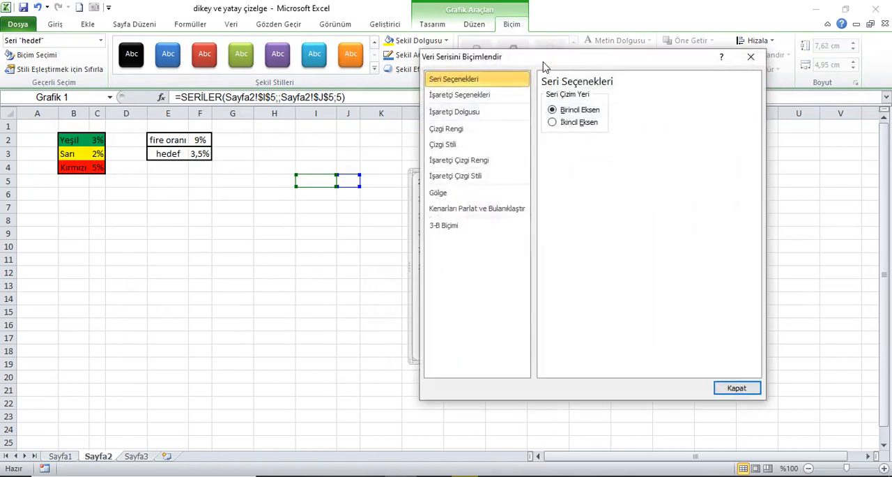
left_click(578, 103)
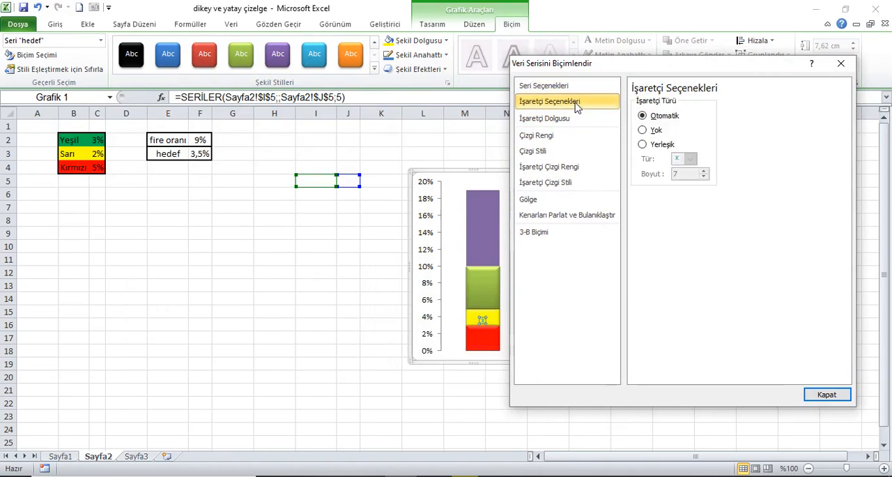
left_click(658, 145)
left_click(689, 159)
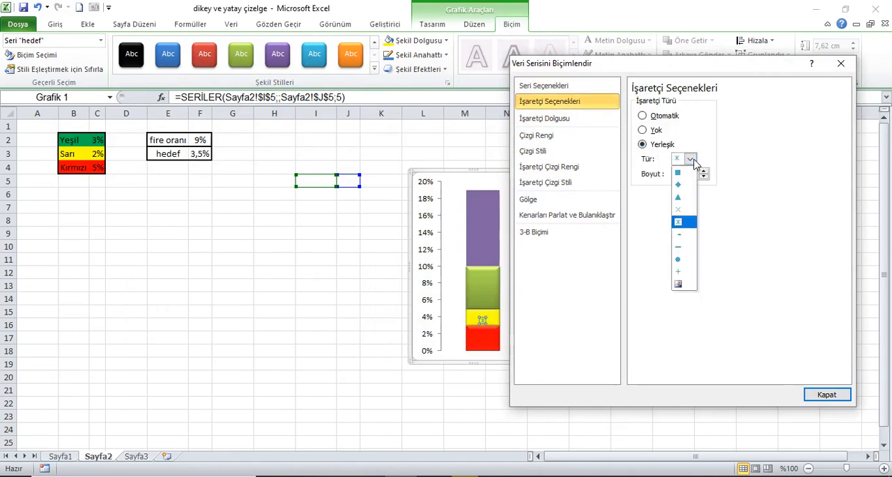
left_click(682, 248)
left_click_drag(718, 69, 266, 75)
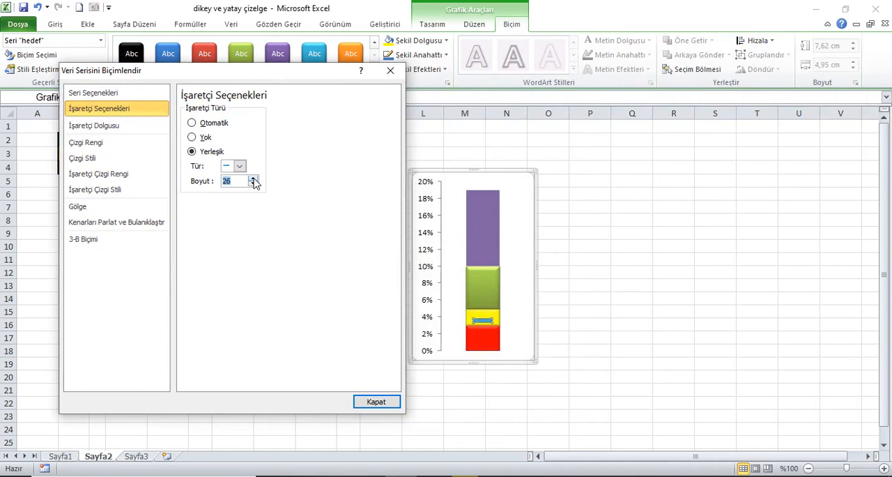
left_click(253, 179)
left_click(254, 179)
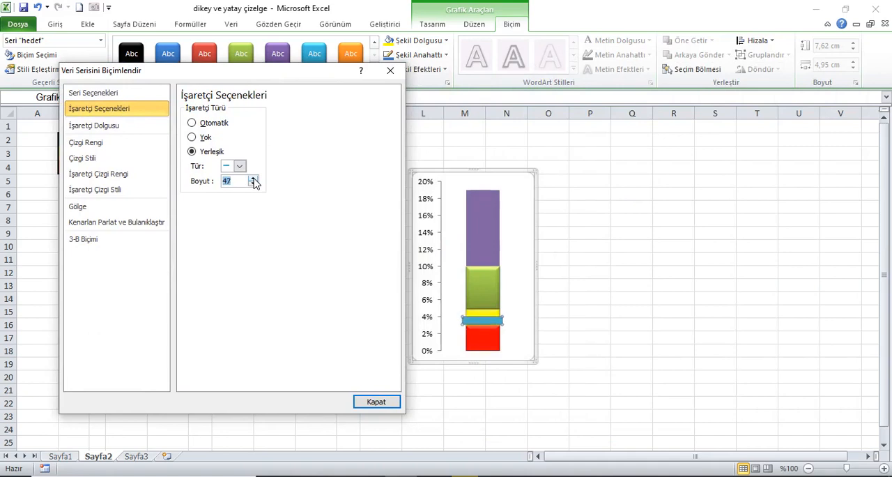
left_click(375, 401)
Give the hedef marker a black fill and a black outline
left_click(446, 40)
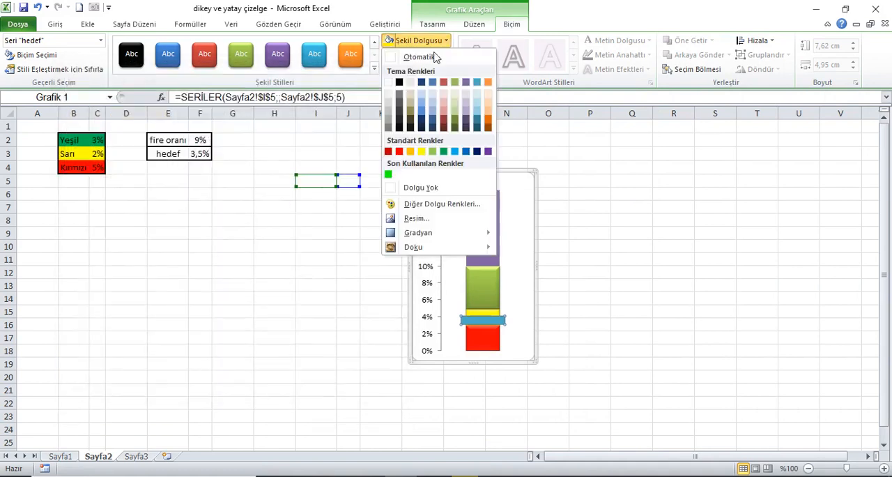
left_click(404, 85)
left_click(444, 55)
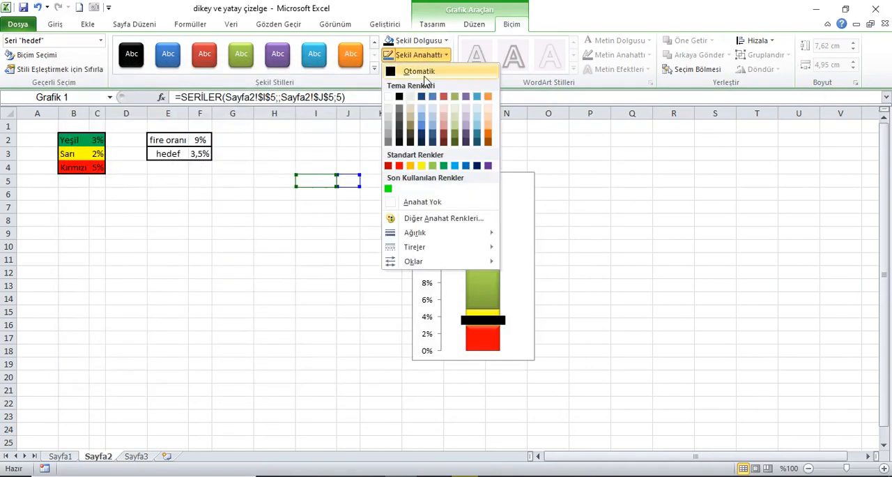
left_click(399, 97)
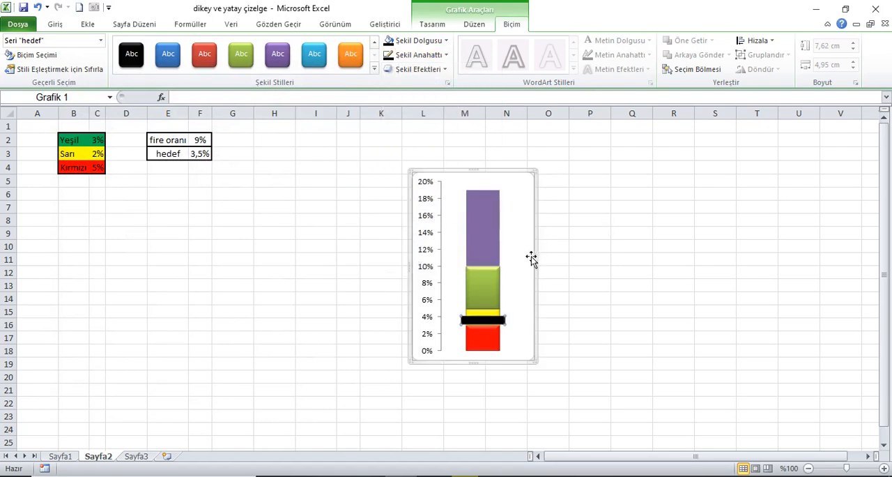
Reduce the fire oranı series' gap width to no gap and narrow the chart to about 3.07 cm wide
left_click(490, 227)
right_click(489, 225)
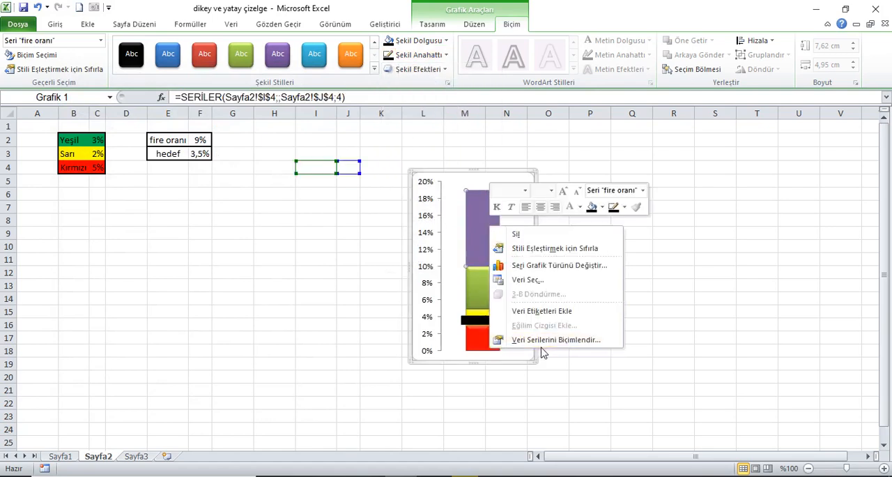
left_click(547, 339)
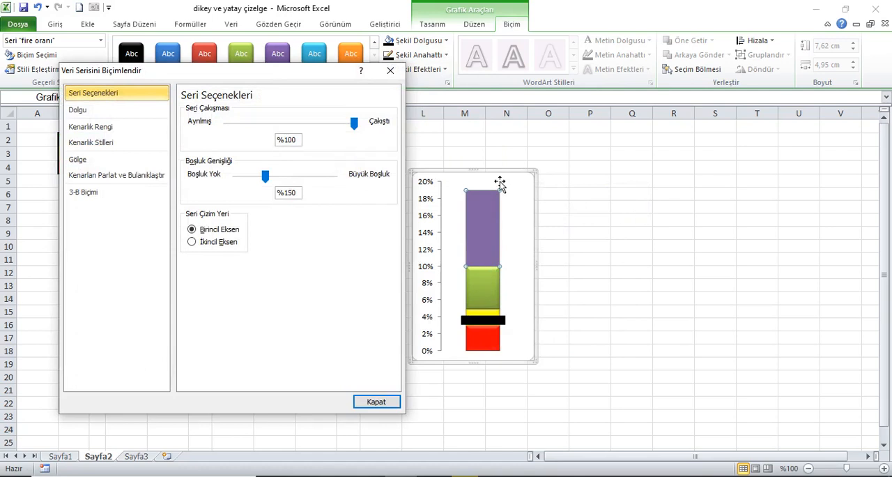
left_click_drag(269, 179, 226, 186)
left_click(380, 401)
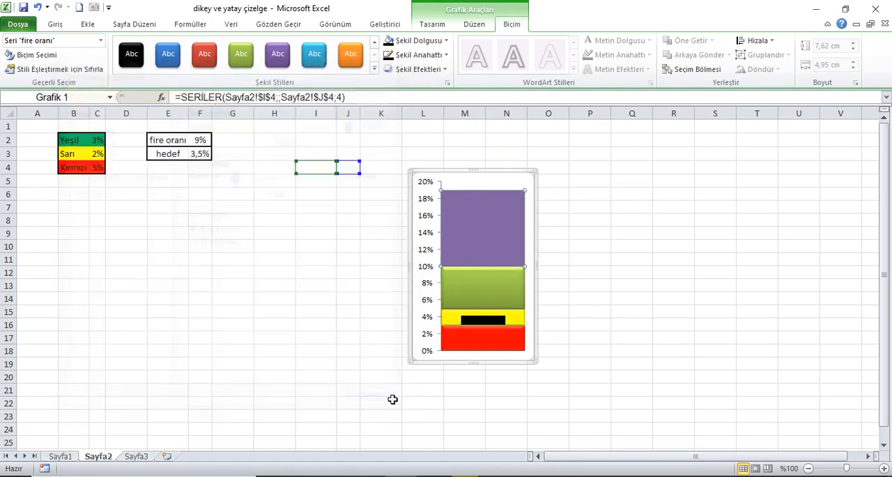
left_click(544, 273)
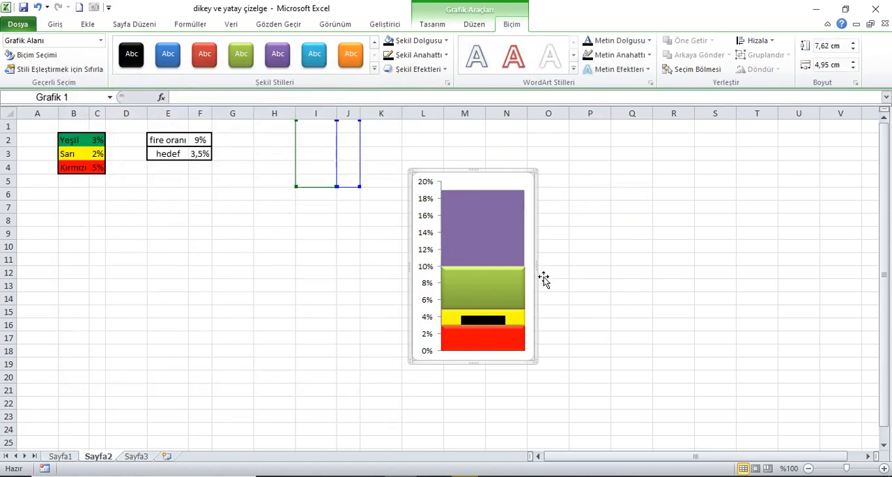
left_click_drag(536, 268, 497, 275)
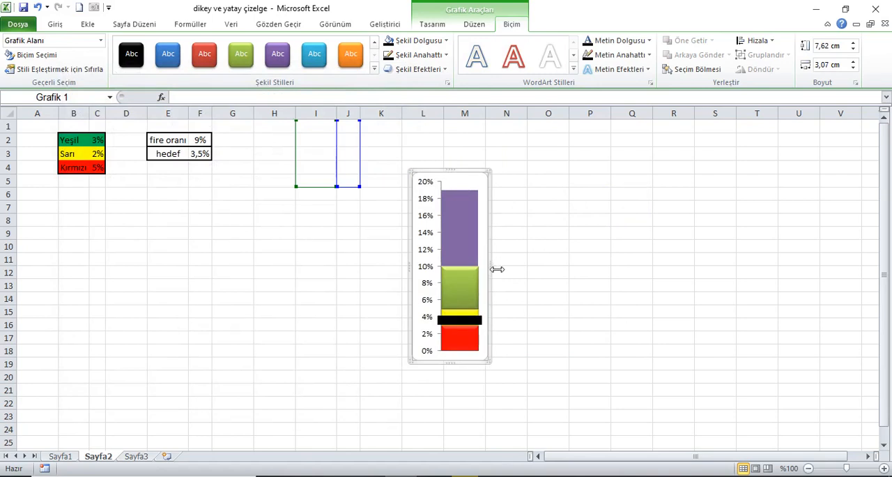
Plot the fire oranı series on the secondary axis
left_click(461, 235)
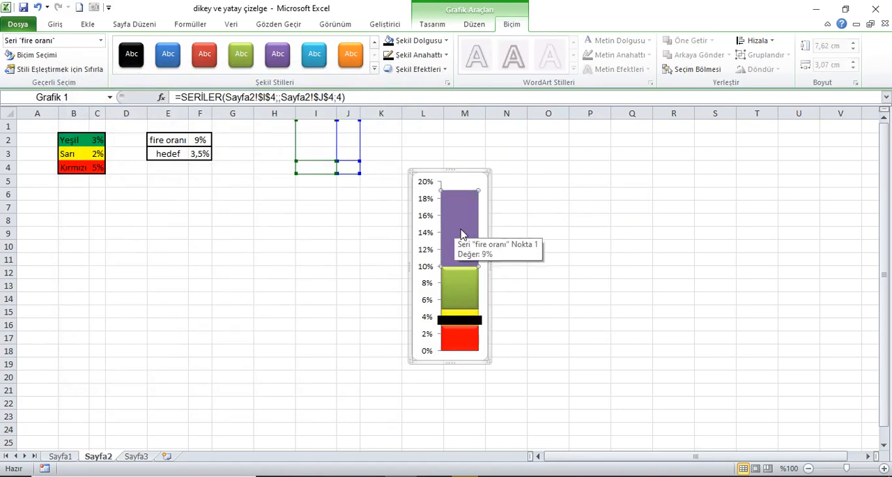
right_click(461, 235)
left_click(508, 347)
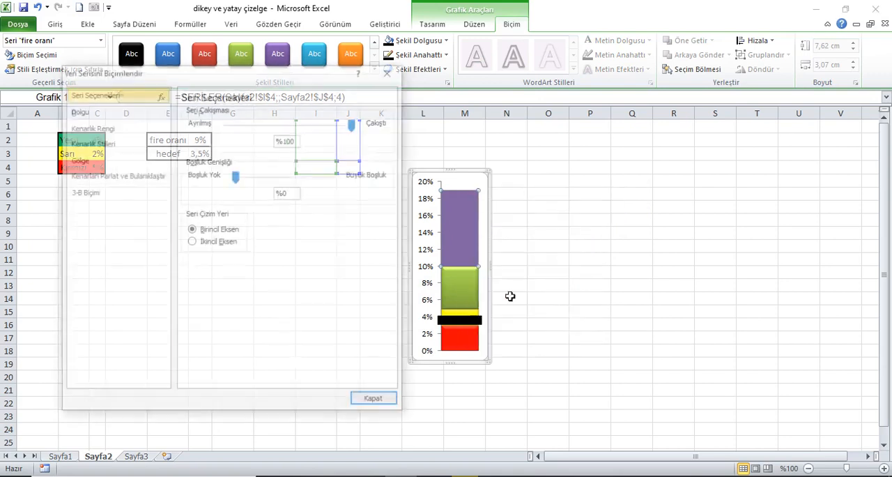
left_click_drag(277, 83, 750, 77)
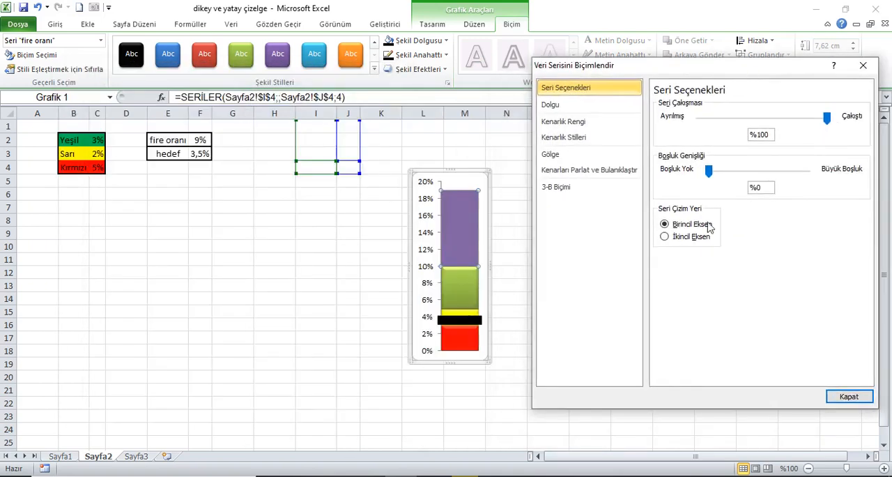
left_click(680, 238)
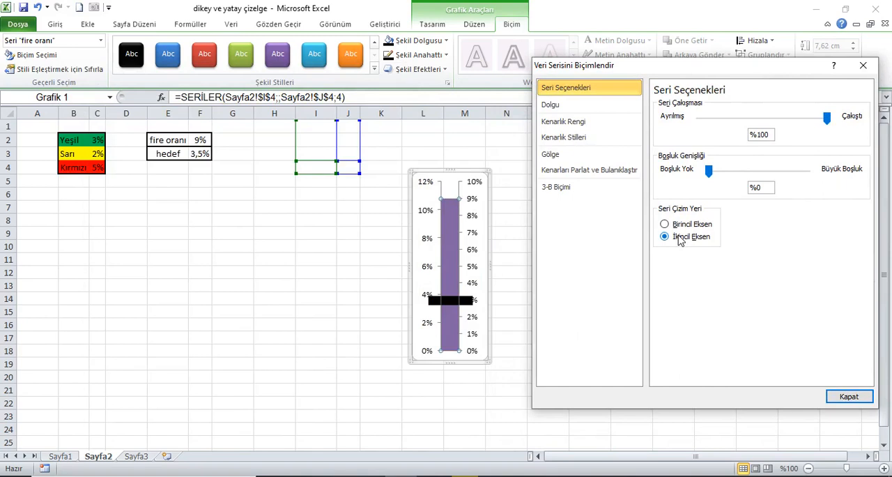
Set the fire oranı series' gap width to 50% and delete the secondary value axis
left_click_drag(710, 172, 720, 175)
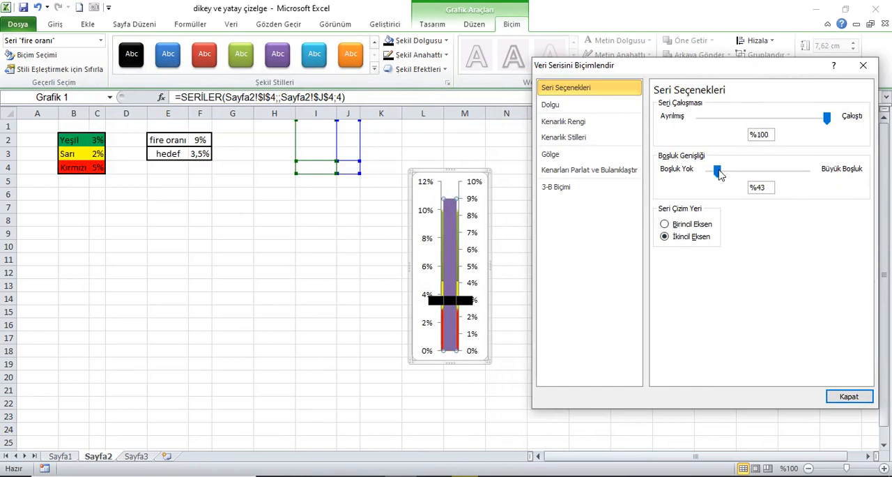
double_click(764, 189)
type("50")
left_click(775, 139)
left_click(848, 396)
left_click(472, 235)
key("Delete")
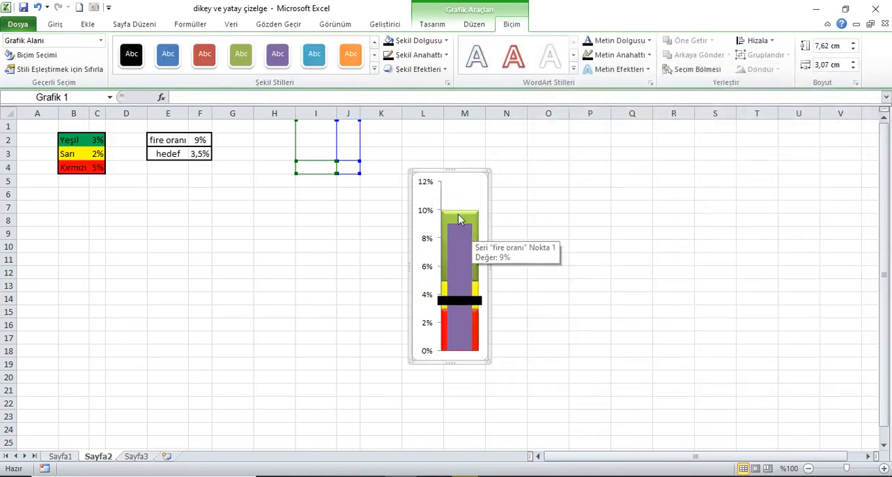
Fix the maximum of the vertical value axis at 10%
left_click(427, 184)
right_click(427, 184)
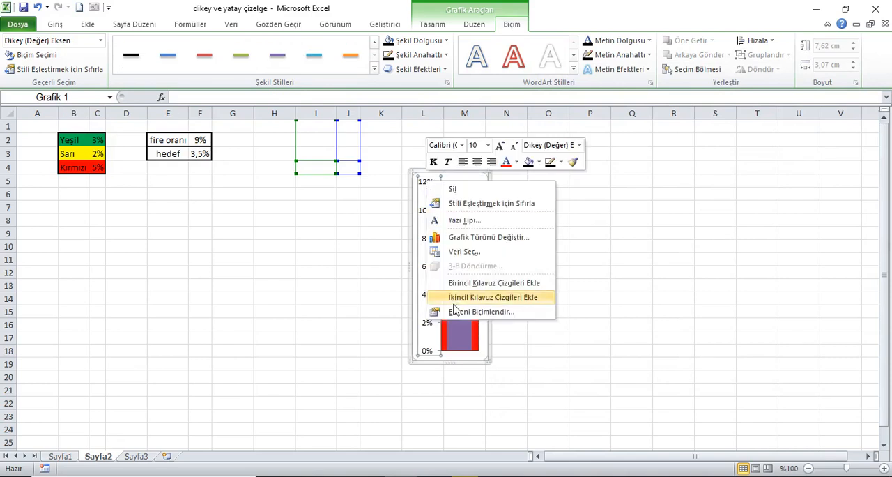
left_click(453, 364)
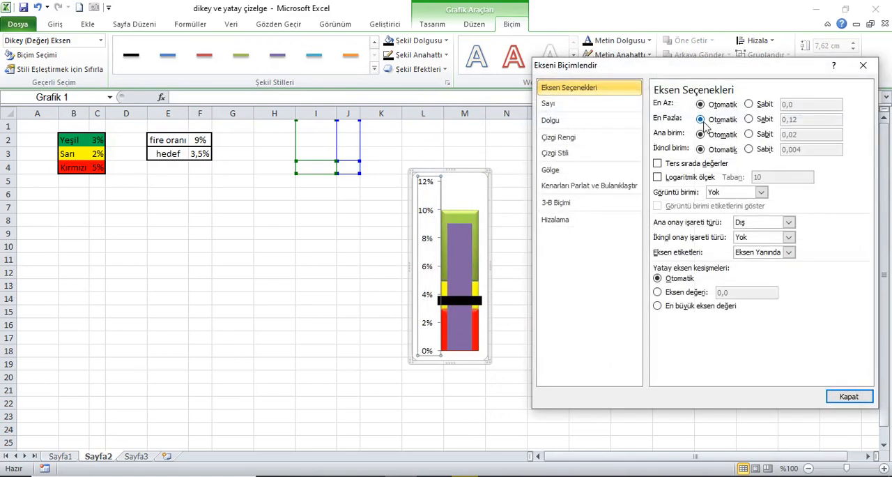
left_click(767, 120)
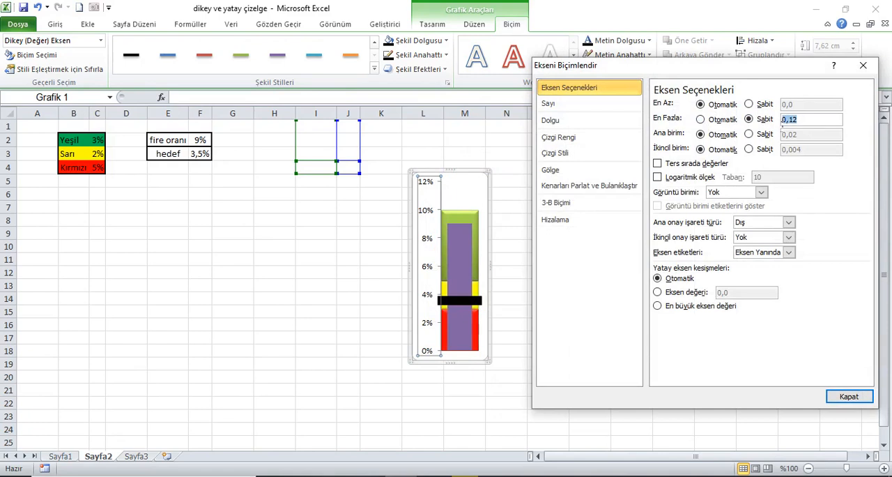
left_click(849, 395)
left_click(673, 265)
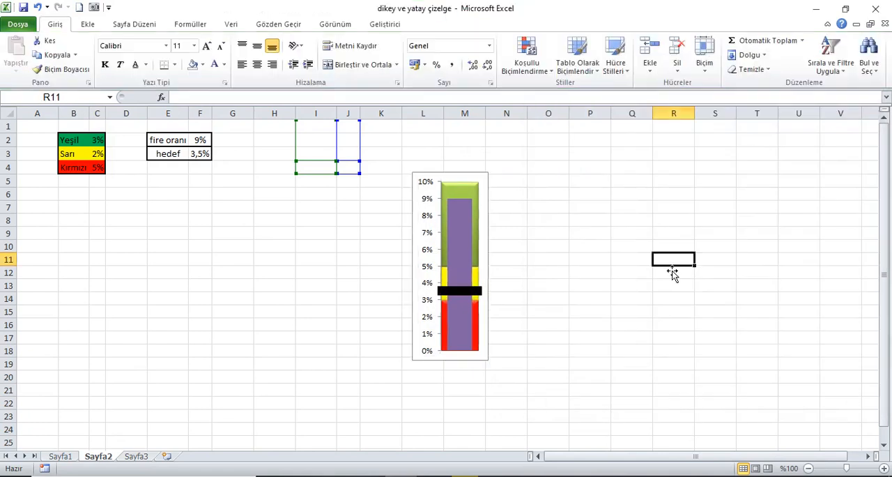
Apply the shape style Yoğun Efekt - Açık Deniz Mavisi, Vurgu 5 to the fire oranı series
left_click(465, 232)
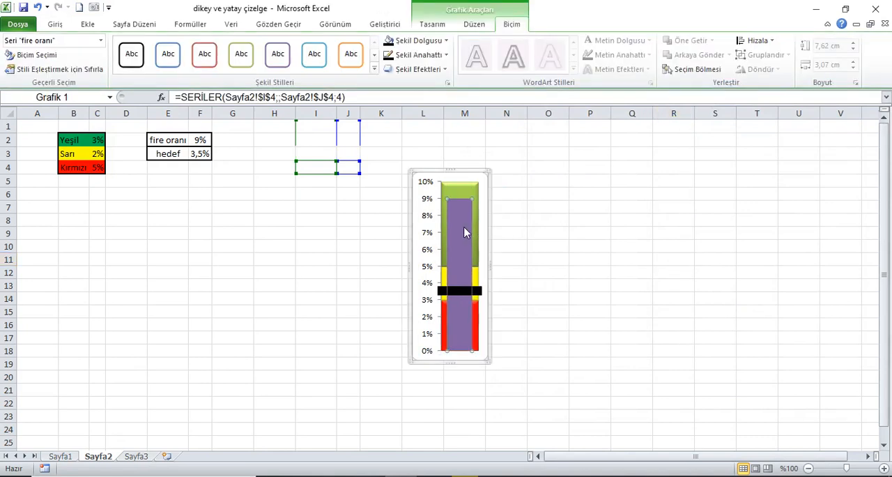
left_click(374, 69)
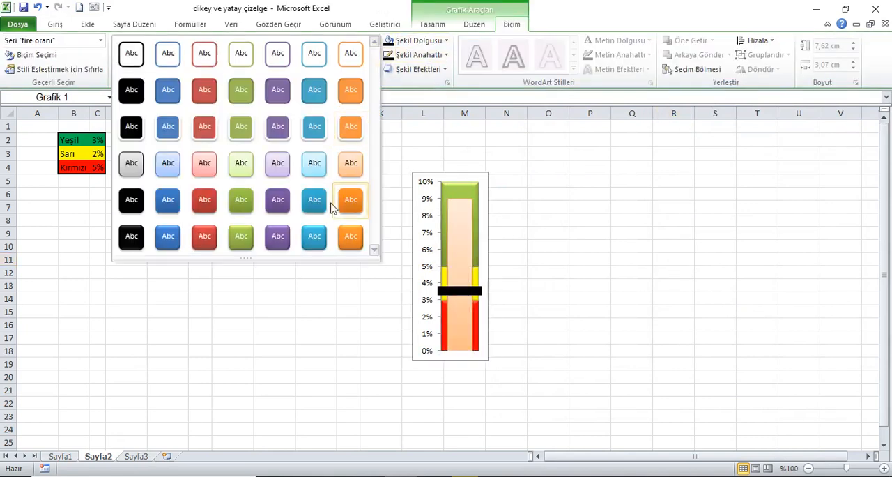
left_click(314, 235)
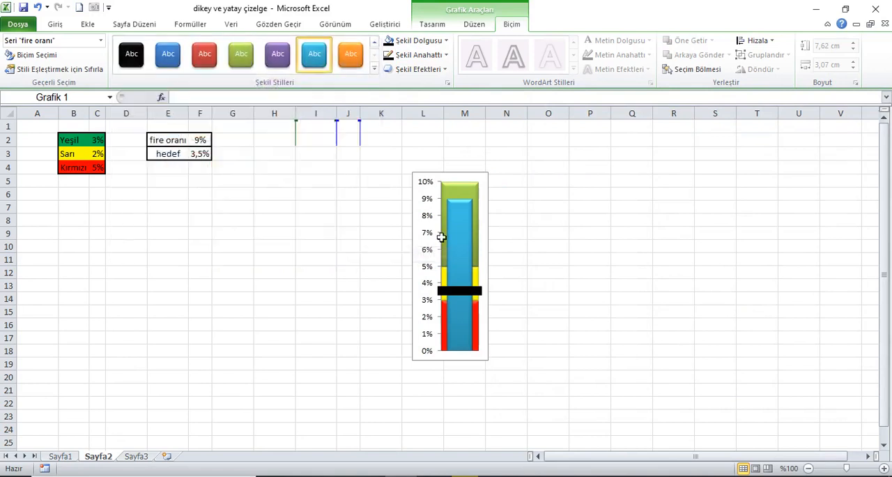
left_click(576, 234)
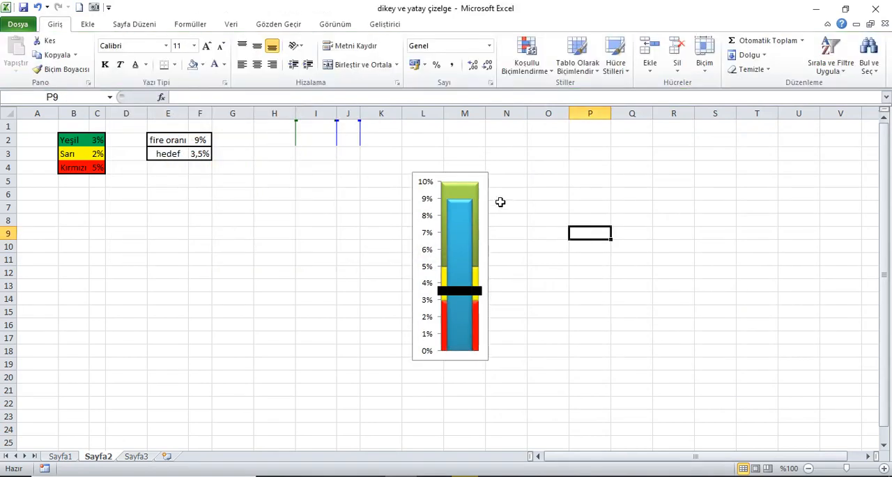
Move the chart directly below the fire oranı and hedef table and enlarge it down to about row 25
left_click_drag(472, 178, 204, 176)
left_click_drag(216, 362, 243, 446)
left_click_drag(235, 178, 228, 177)
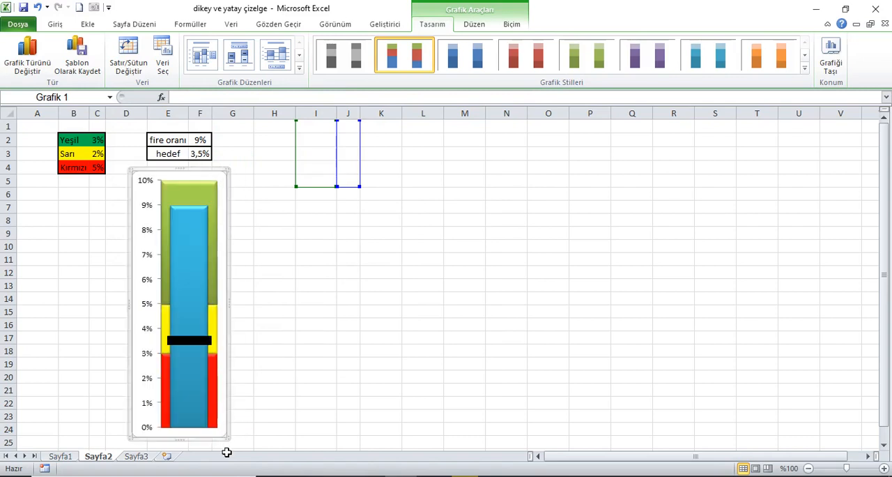
left_click_drag(231, 442, 237, 448)
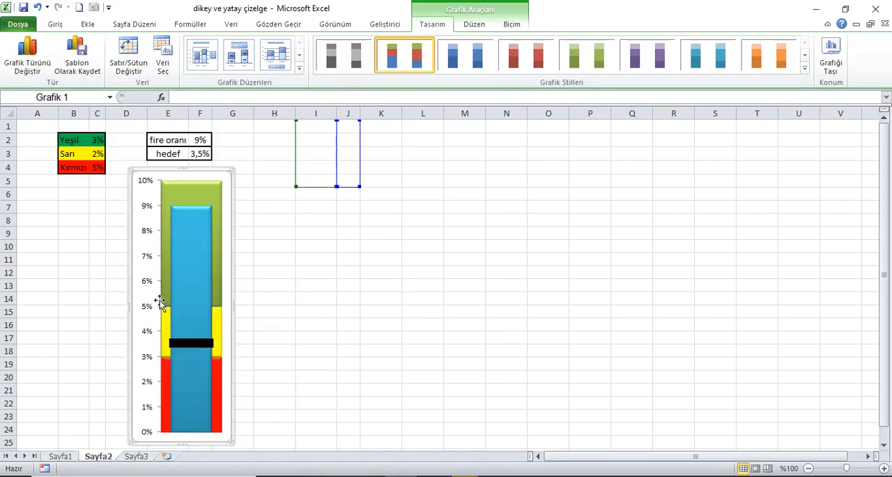
Make the vertical axis labels bold and narrow the chart slightly
left_click(58, 25)
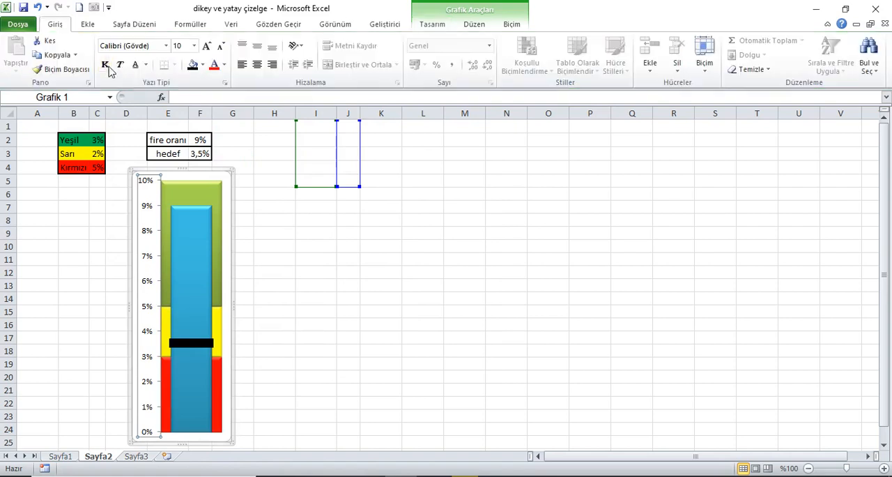
left_click(106, 67)
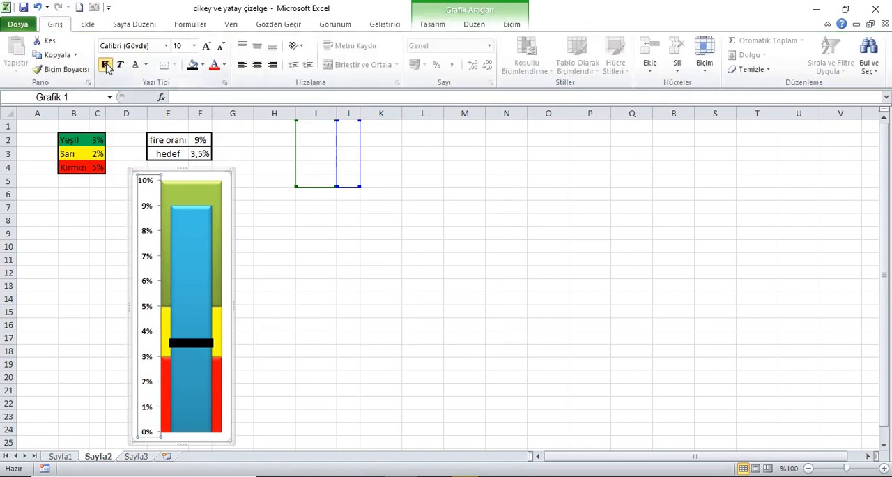
left_click(205, 287)
left_click_drag(240, 305, 233, 310)
Add data labels to the fire oranı series
left_click(193, 312)
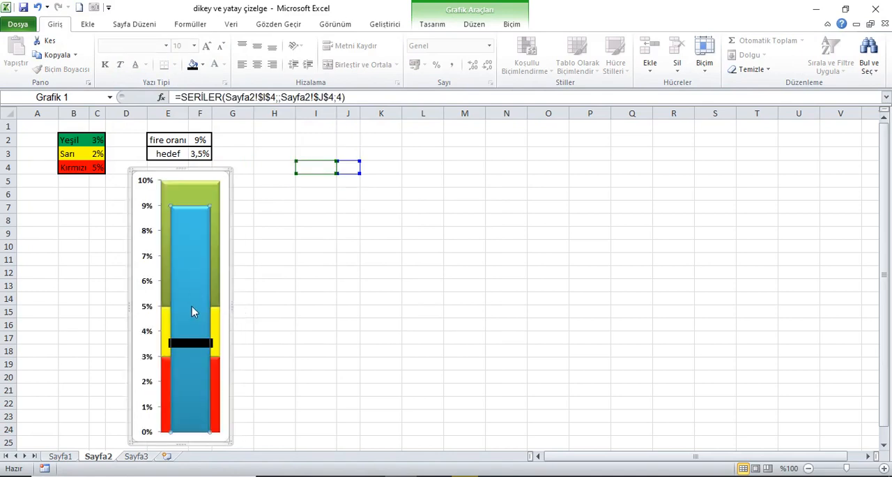
right_click(193, 294)
left_click(238, 378)
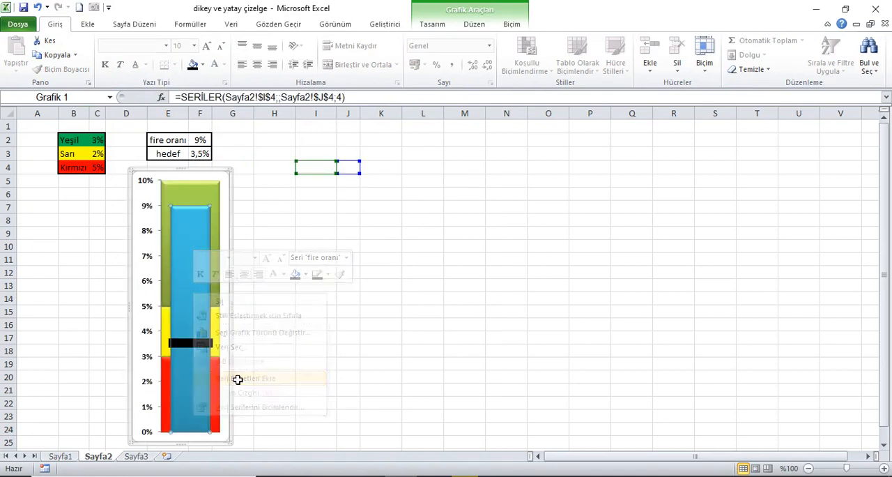
Format the fire oranı data label in white, bold, 12-point text
left_click(195, 323)
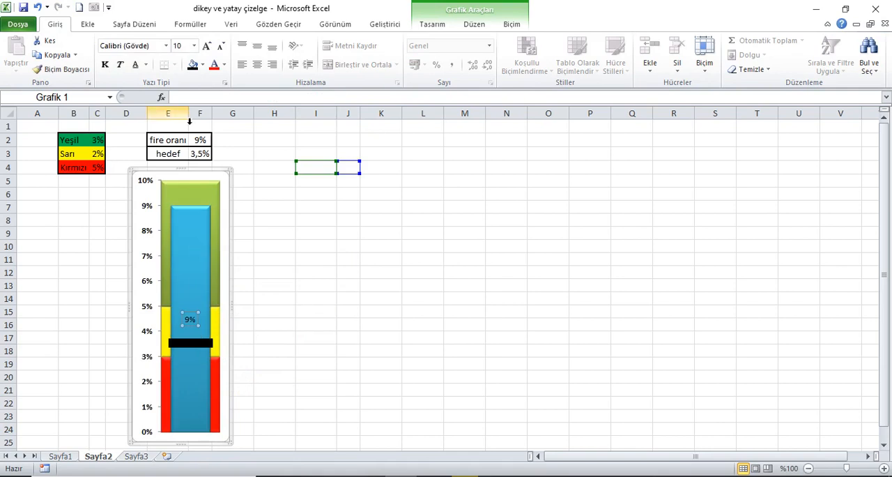
left_click(223, 64)
left_click(220, 106)
left_click(104, 64)
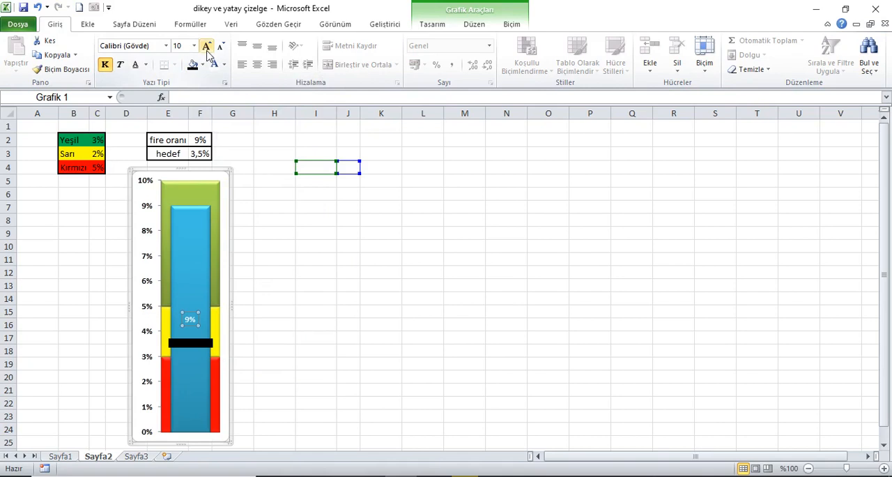
left_click(206, 46)
left_click(206, 46)
left_click(206, 46)
left_click(221, 46)
Position the fire oranı data label at the inside end of the column
right_click(193, 320)
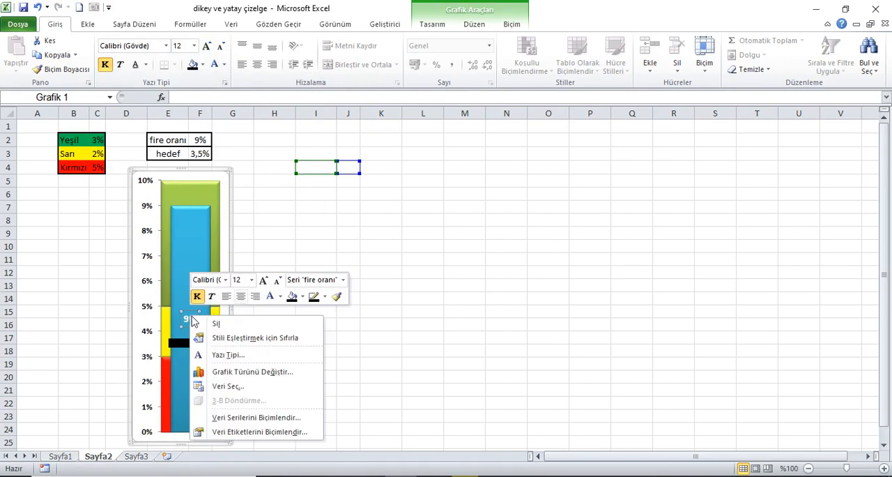
left_click(253, 431)
left_click(686, 214)
left_click(681, 202)
left_click(849, 397)
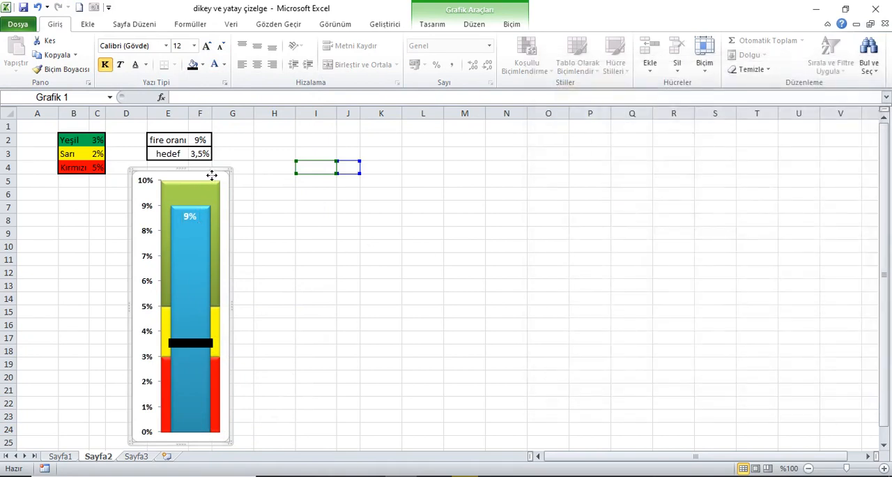
Hide the gridlines on Sayfa2
left_click(48, 128)
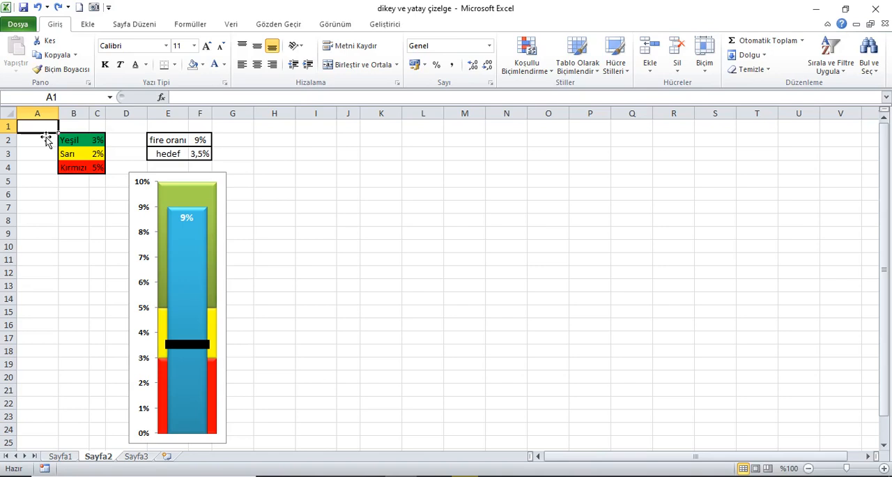
left_click(336, 27)
left_click(209, 66)
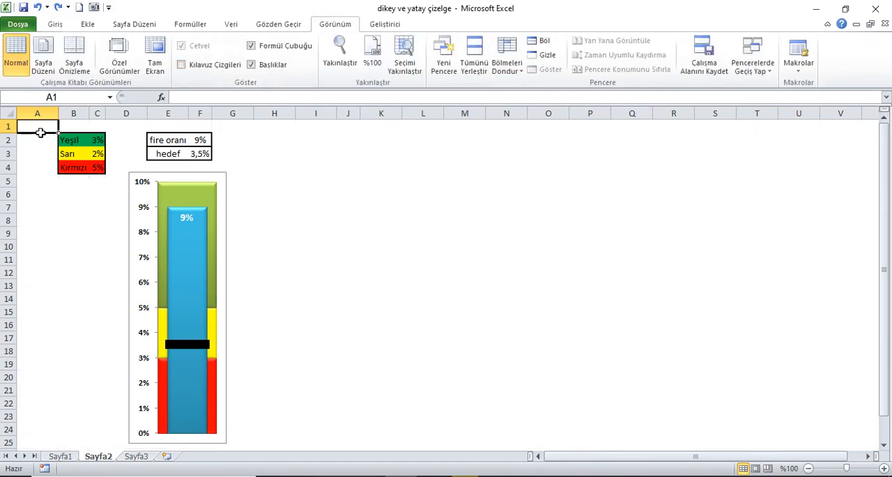
Copy the cells D4:G25 behind the chart and paste them at K8 as a linked picture
left_click_drag(121, 170, 230, 446)
left_click(55, 24)
left_click(51, 55)
left_click(369, 218)
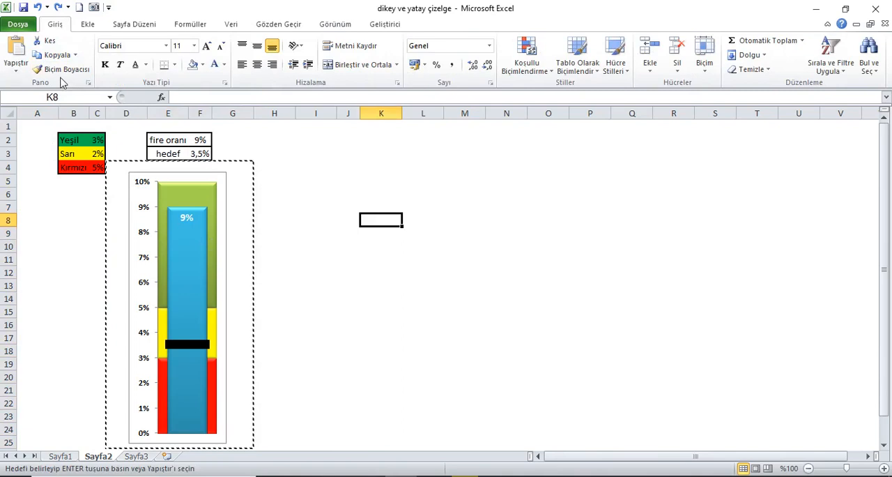
left_click(15, 64)
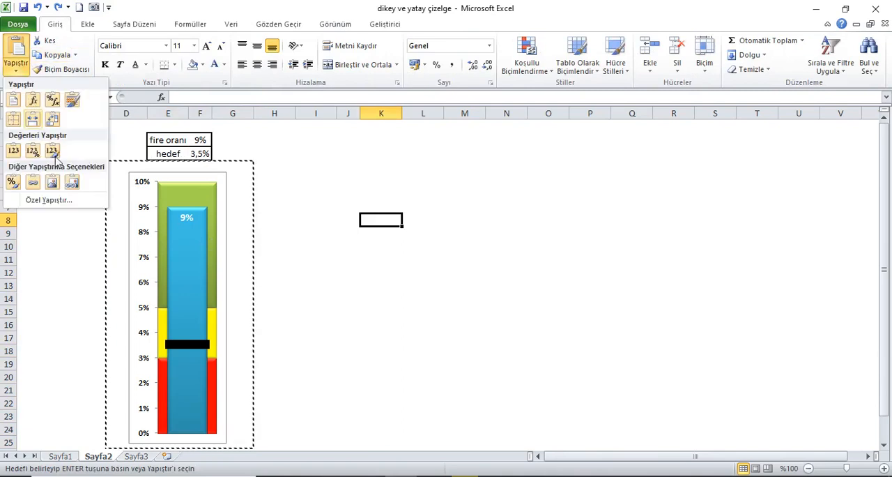
left_click(71, 188)
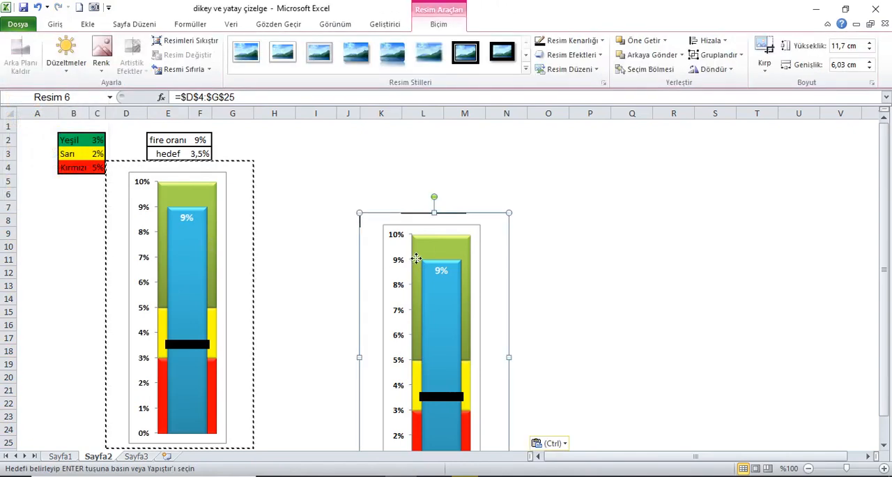
Rotate the linked picture 90° to the right
left_click(728, 69)
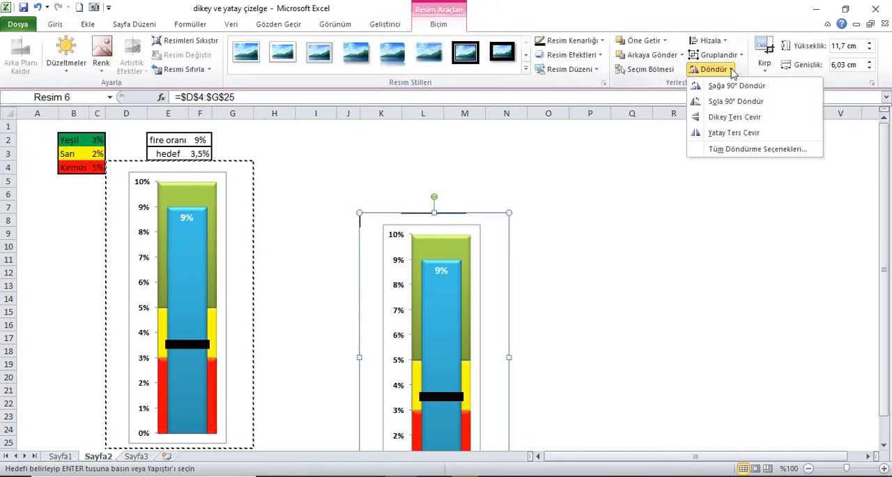
left_click(734, 87)
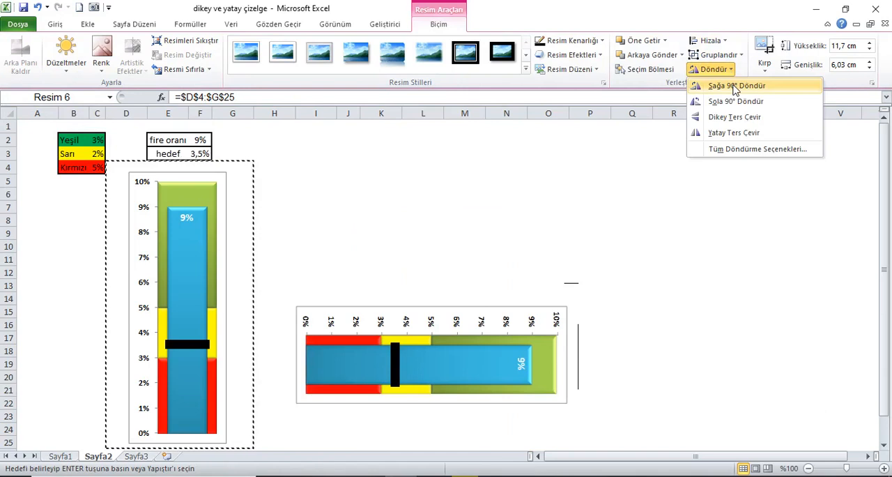
left_click(734, 87)
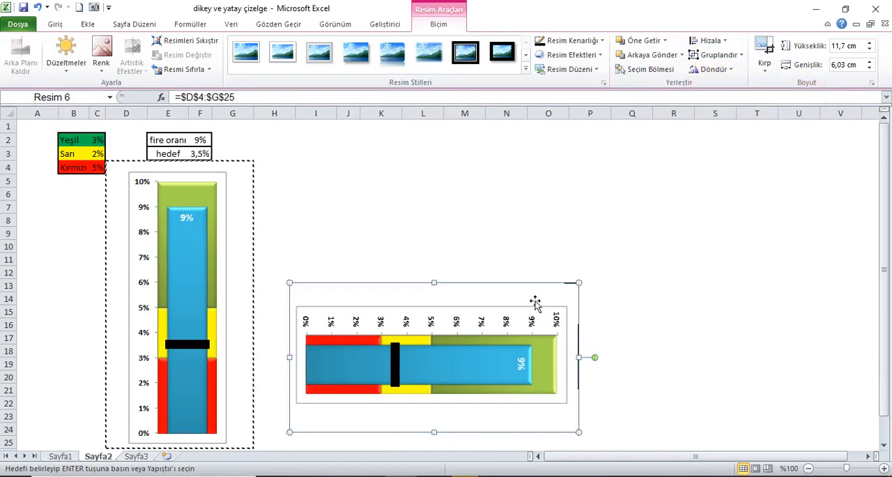
Move the rotated picture up beside the vertical chart and enlarge it to about 14.79 by 7.63 cm
left_click_drag(518, 292, 535, 232)
left_click_drag(598, 376, 678, 363)
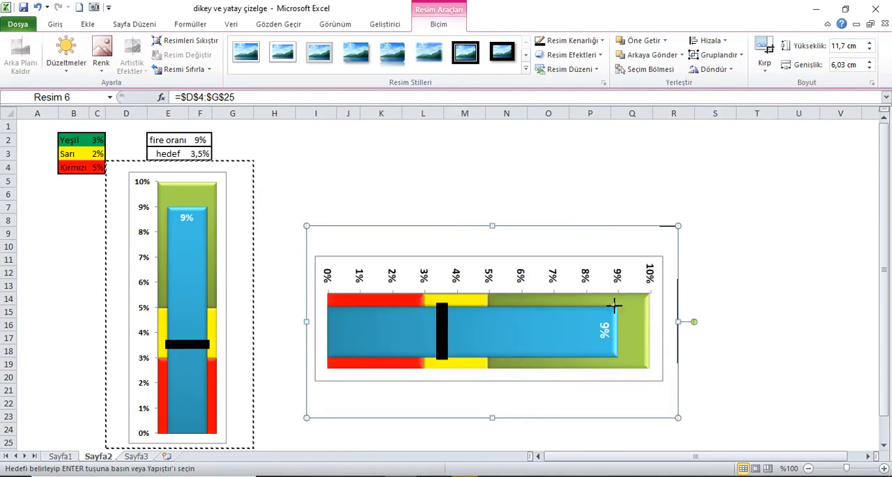
left_click_drag(585, 283, 603, 255)
left_click_drag(706, 397, 700, 390)
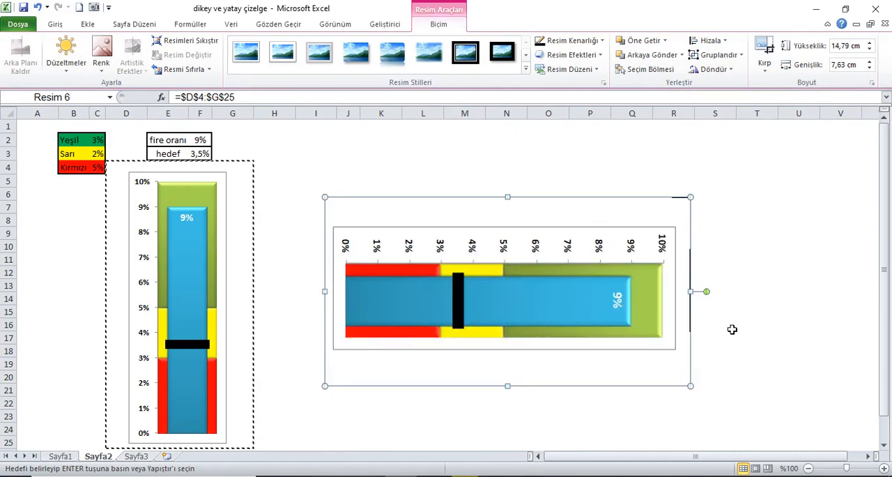
left_click(35, 132)
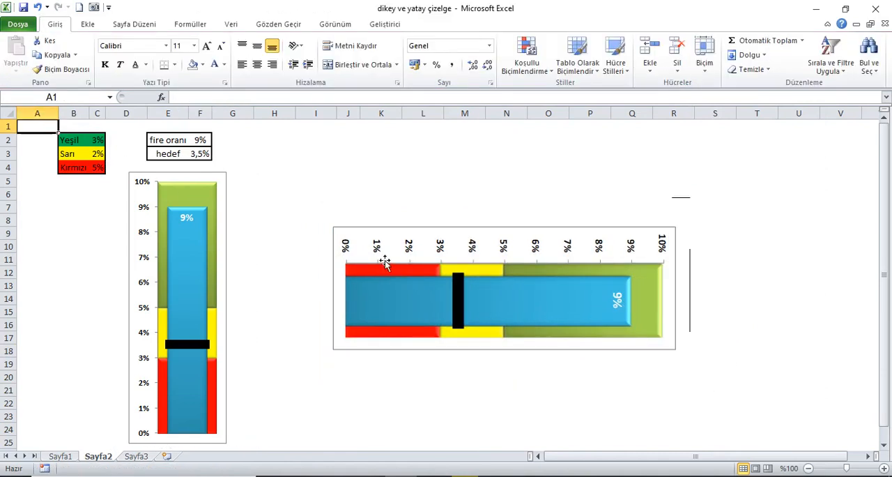
Set the text direction of the vertical chart's percentage axis labels to rotate all text 270°
left_click(144, 237)
right_click(144, 236)
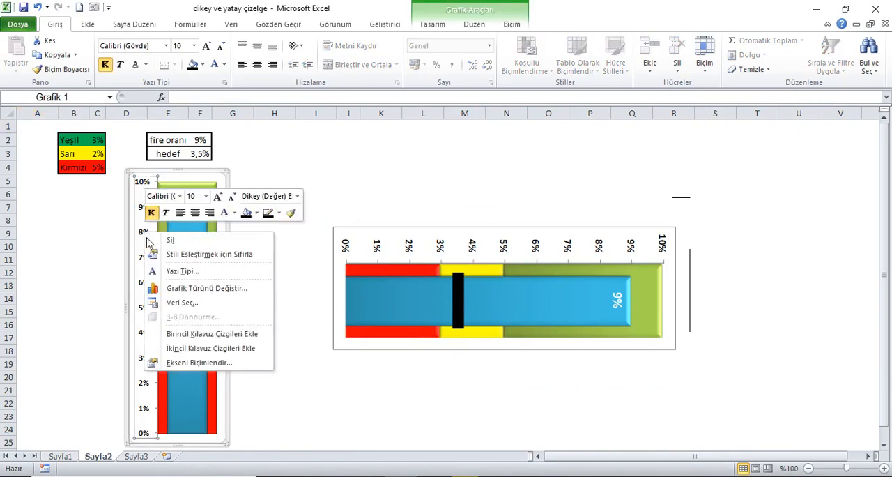
left_click(181, 365)
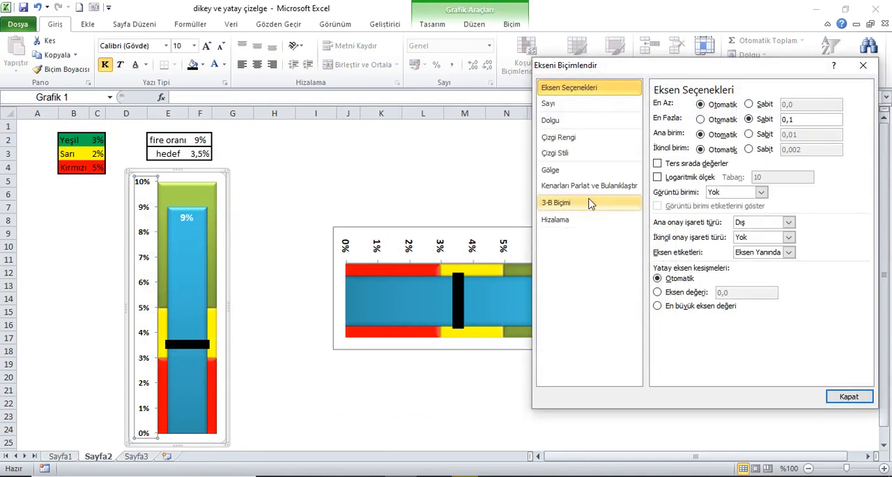
left_click(575, 220)
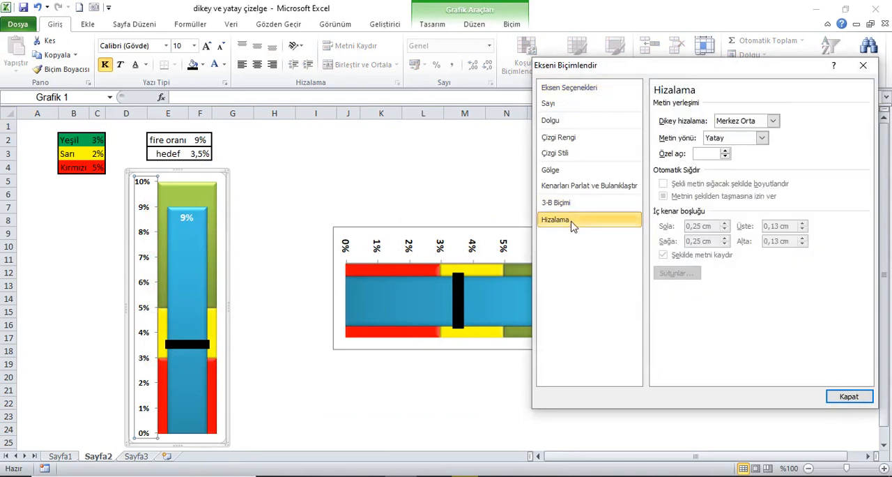
left_click(763, 139)
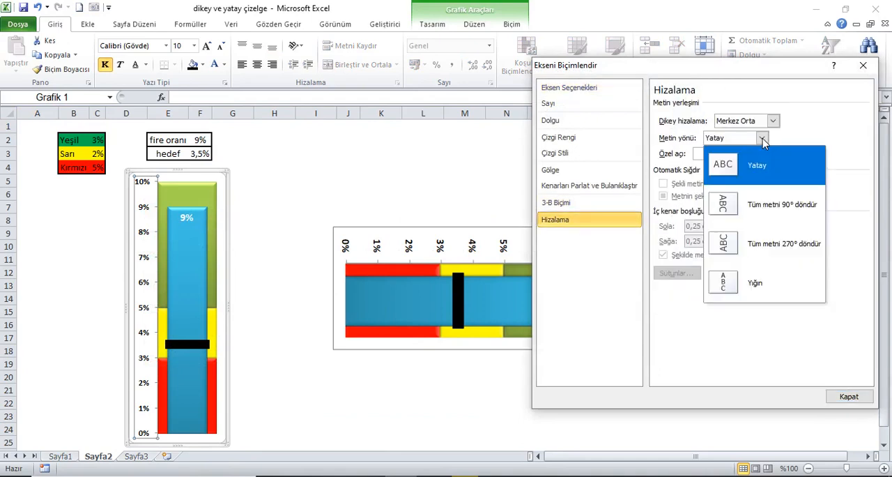
left_click(730, 242)
left_click_drag(773, 72, 685, 87)
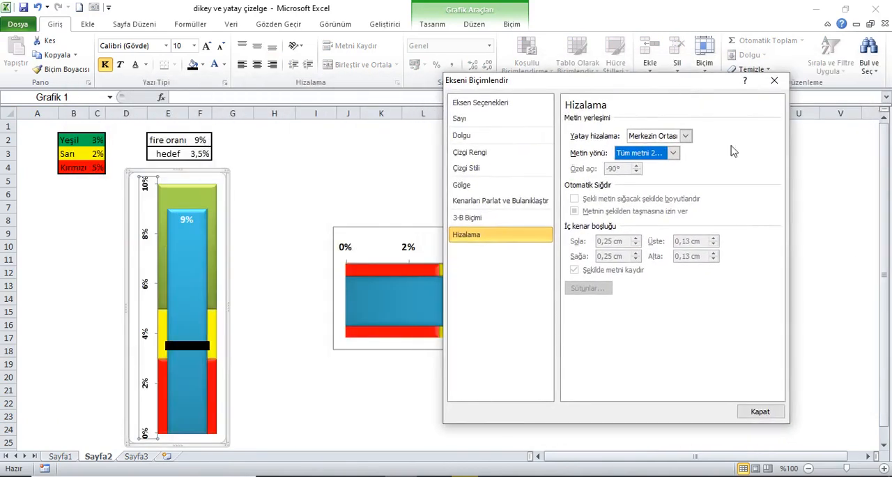
left_click(774, 80)
Rotate the data label on the vertical chart's blue bar by 270° through its text direction, then deselect the chart
left_click(187, 221)
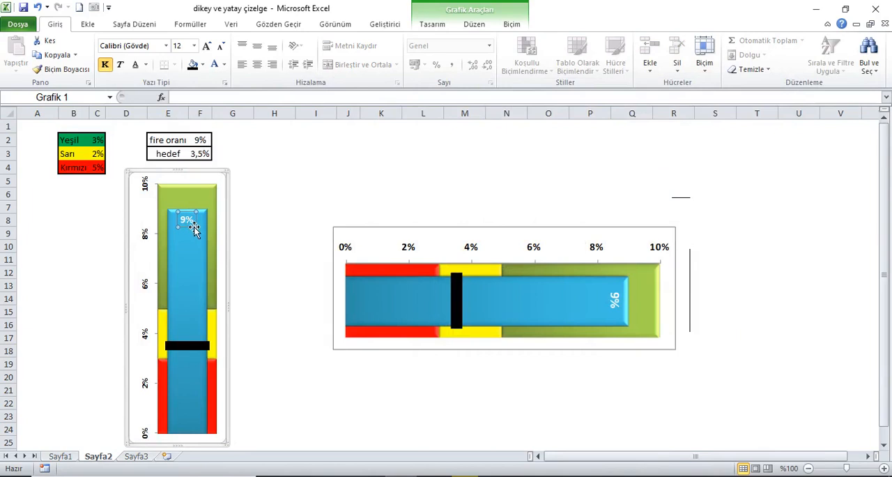
right_click(187, 220)
left_click(228, 336)
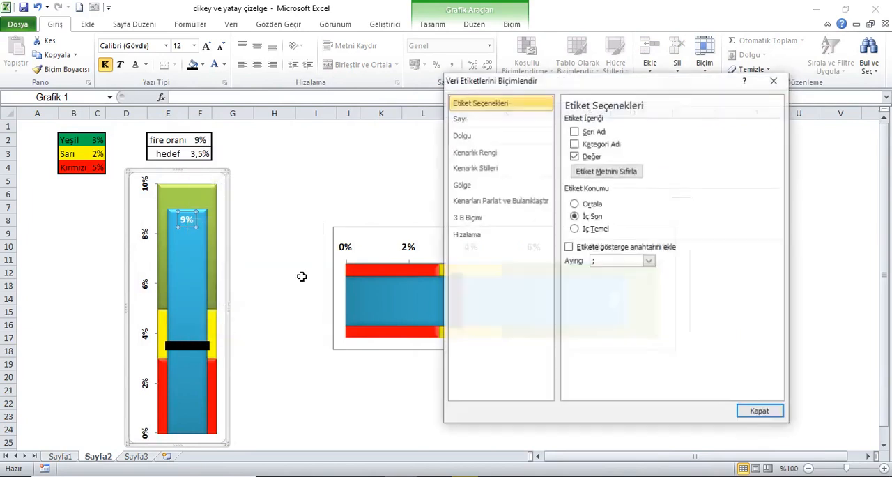
left_click(498, 234)
left_click_drag(573, 88, 183, 93)
left_click(282, 160)
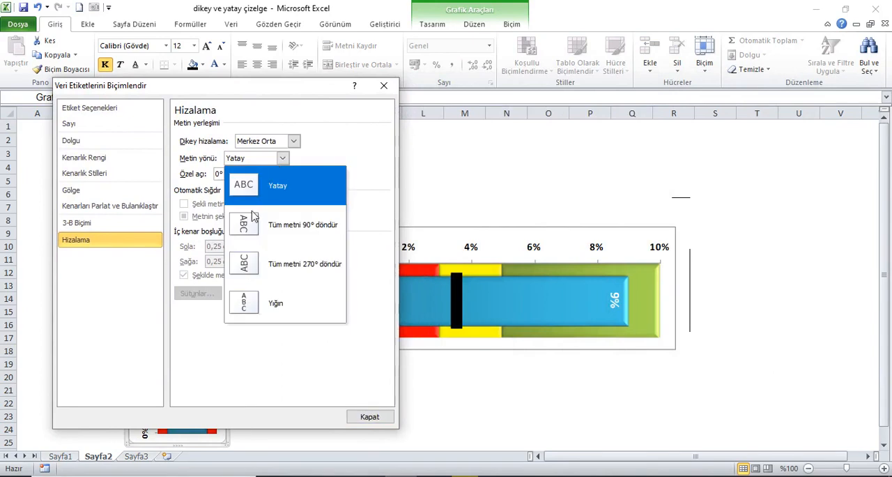
left_click(249, 271)
left_click(369, 416)
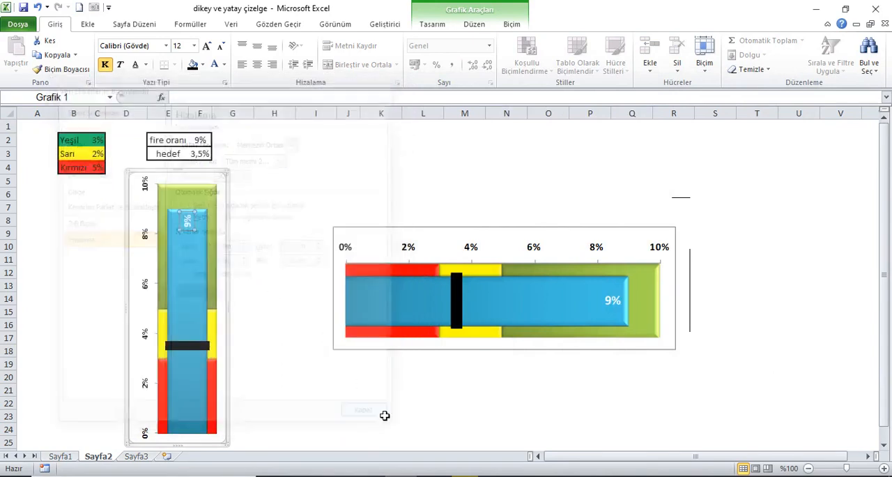
left_click(36, 131)
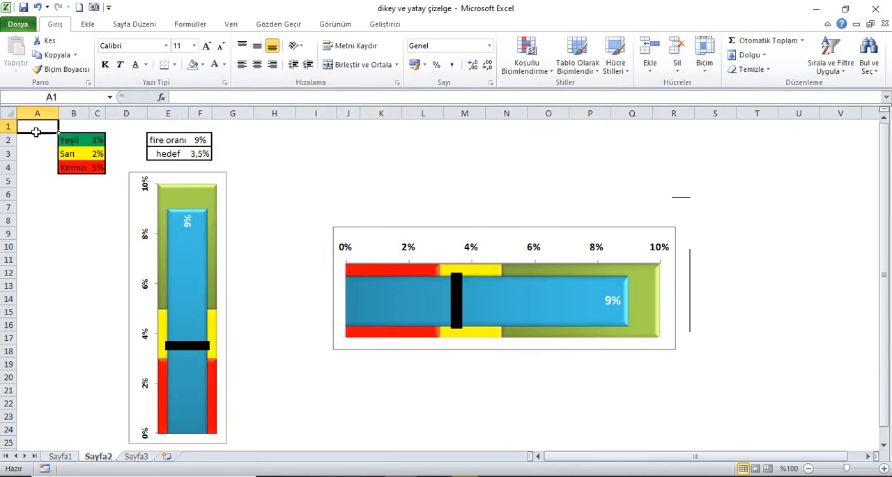